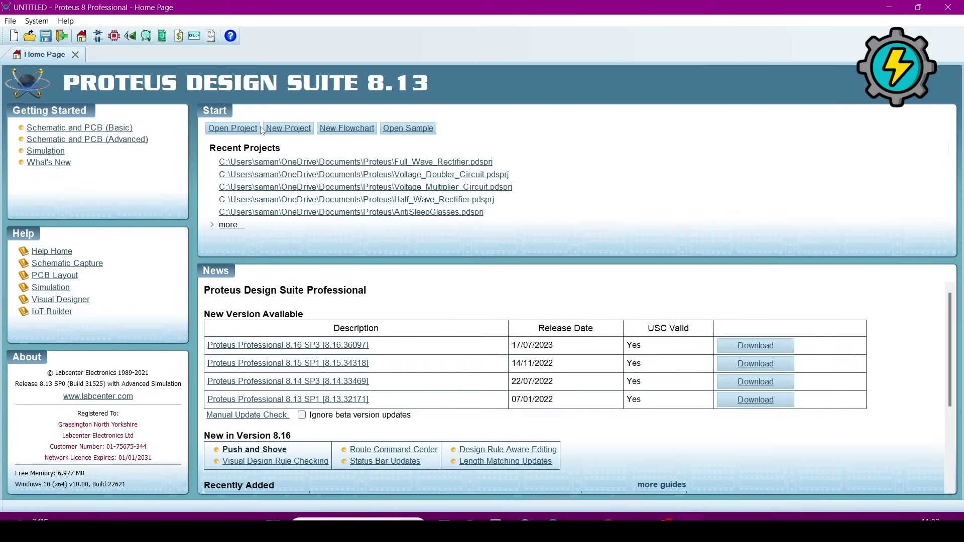
Start a new project named HAlfWaveRectifier_YT.pdsprj
click(288, 132)
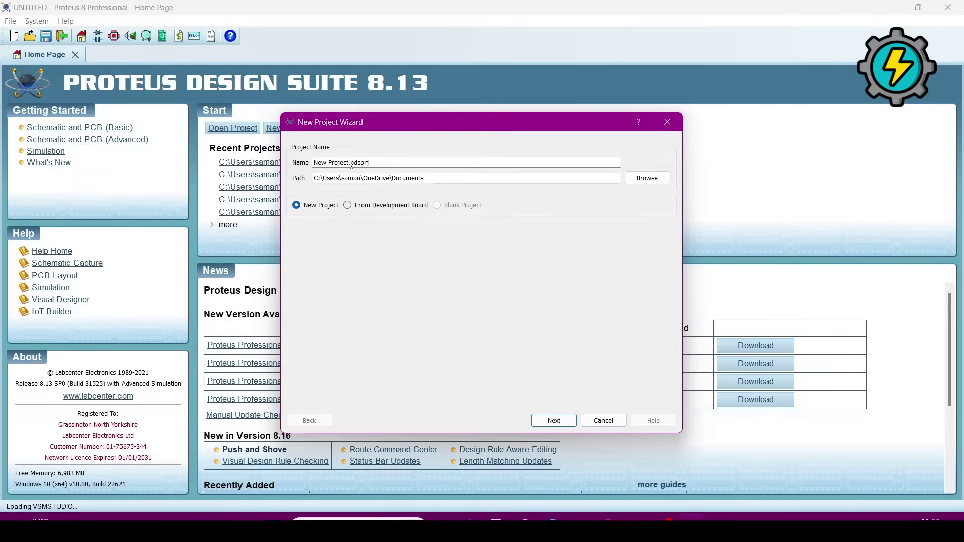
click(349, 164)
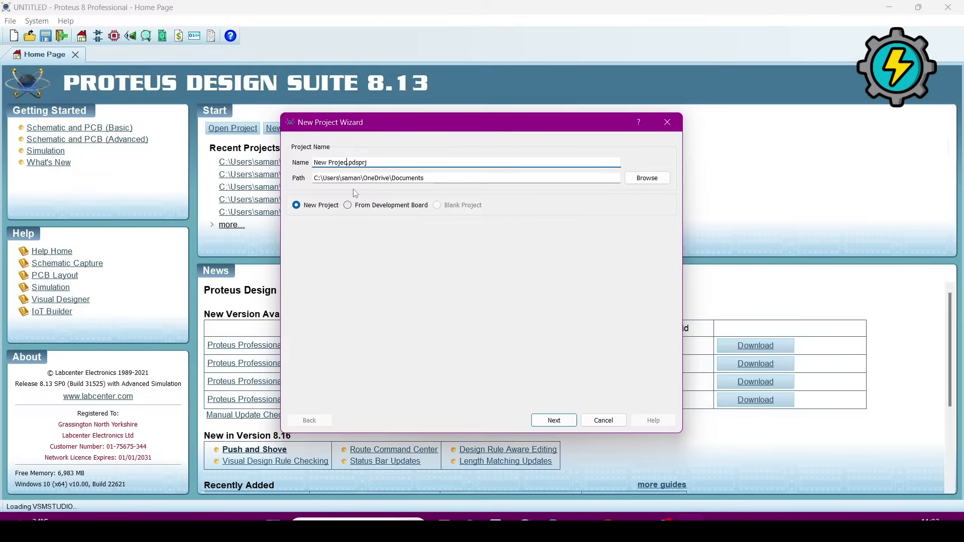
key(BackSpace)
key(BackSpace)
key(BackSpace)
key(BackSpace)
key(BackSpace)
key(BackSpace)
key(BackSpace)
key(BackSpace)
key(BackSpace)
key(BackSpace)
key(BackSpace)
text(HAll)
text(Wave)
text(Rectifi)
text(er)
text(_)
text(T)
key(BackSpace)
text(YT)
Set the project's save location to the Proteus folder in Documents
click(647, 178)
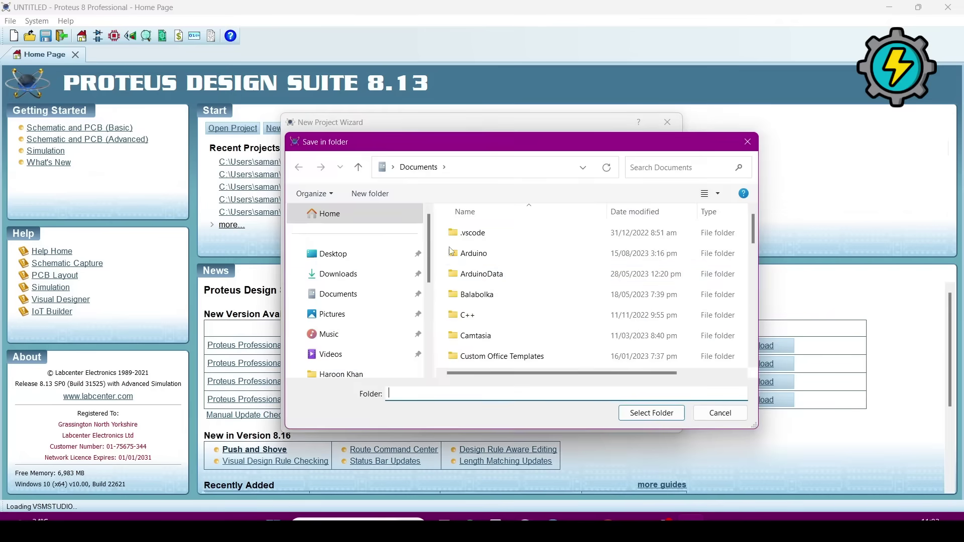
scroll(479, 283, down, 10)
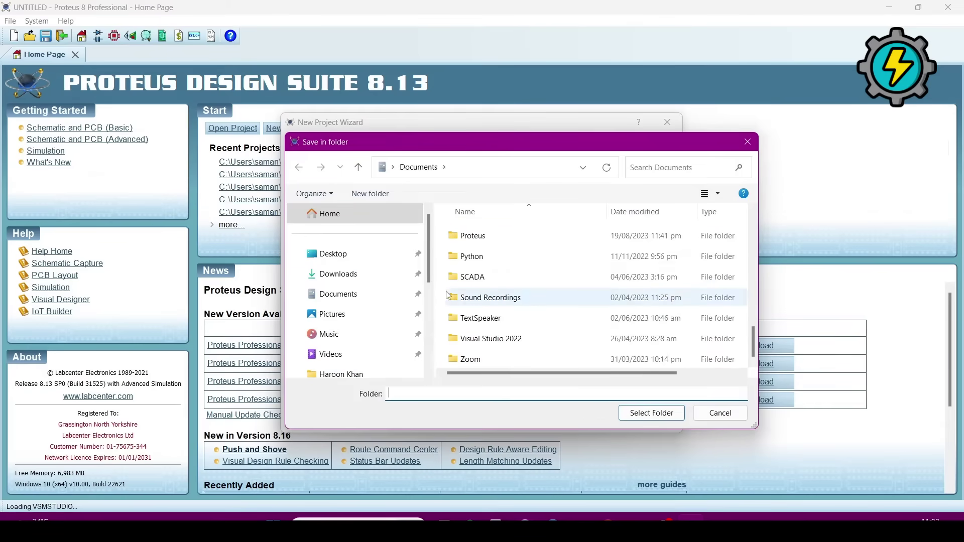
click(476, 243)
click(651, 413)
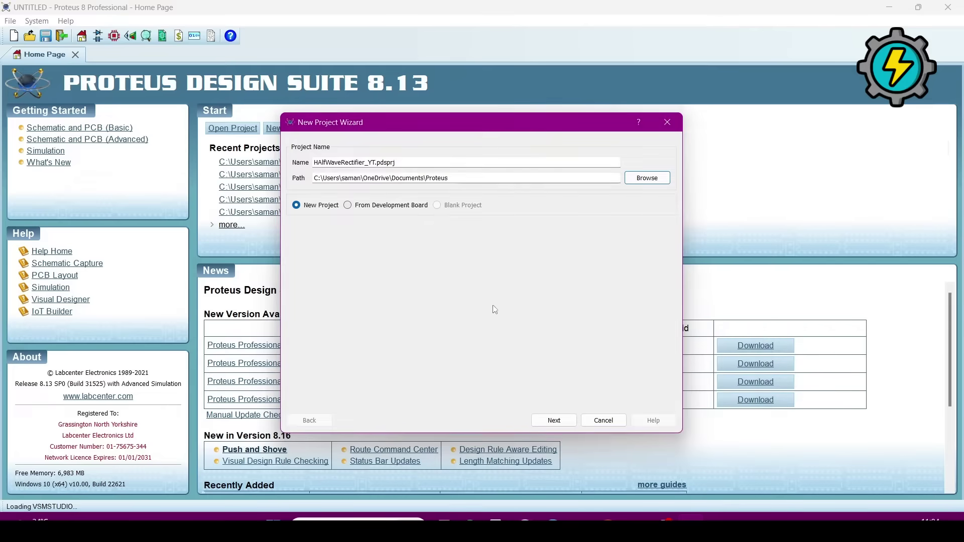
Finish the wizard with the default schematic template, no PCB layout and no firmware
click(554, 421)
click(554, 421)
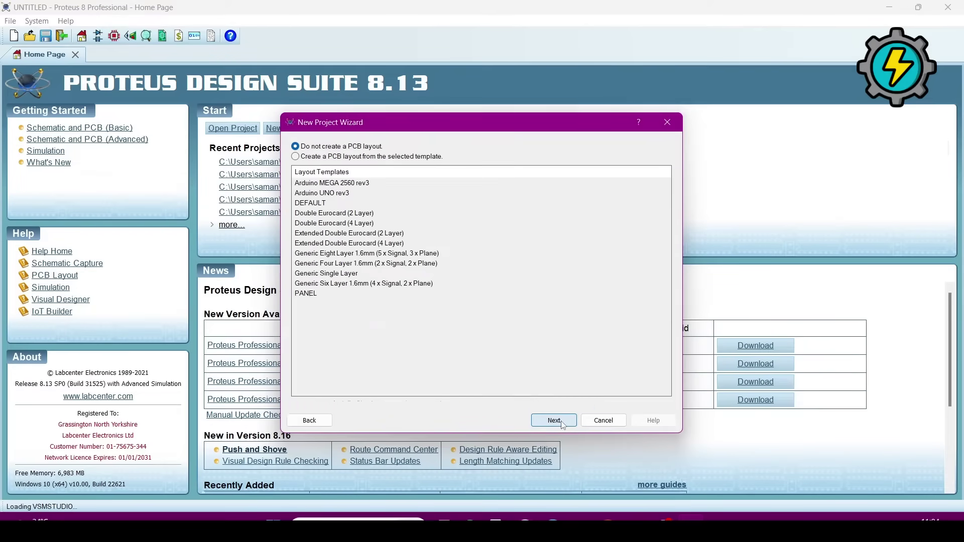
click(554, 421)
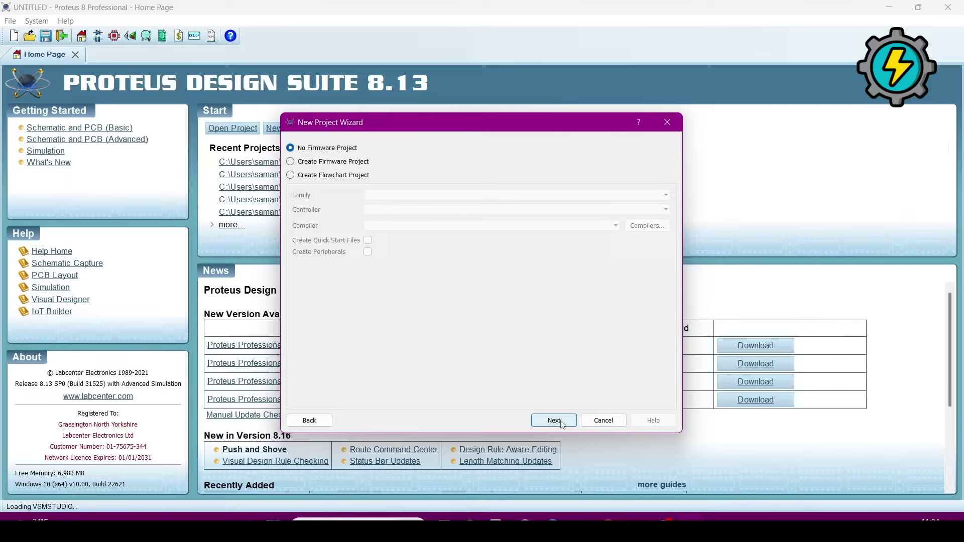
click(555, 421)
click(561, 423)
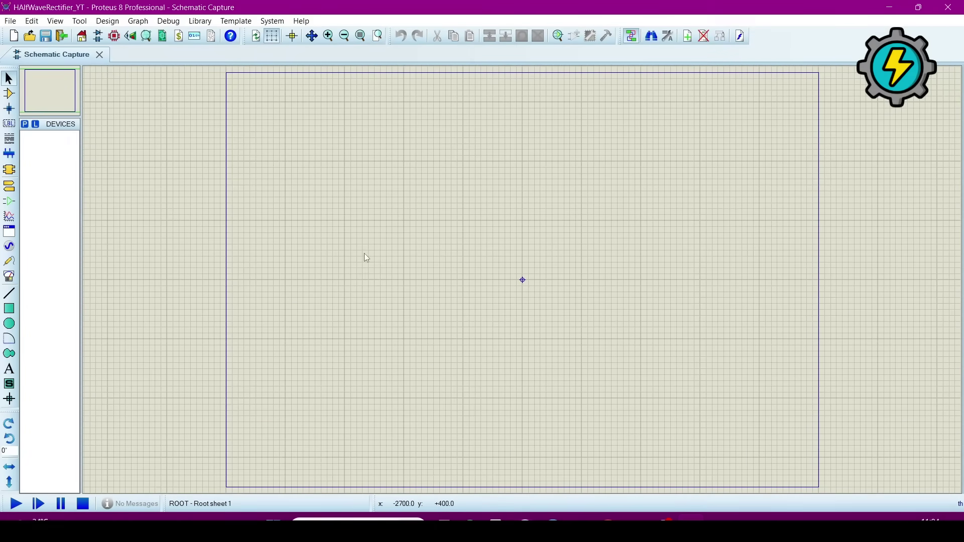
Open the Pick Devices dialog from the P button above the Devices list
click(25, 125)
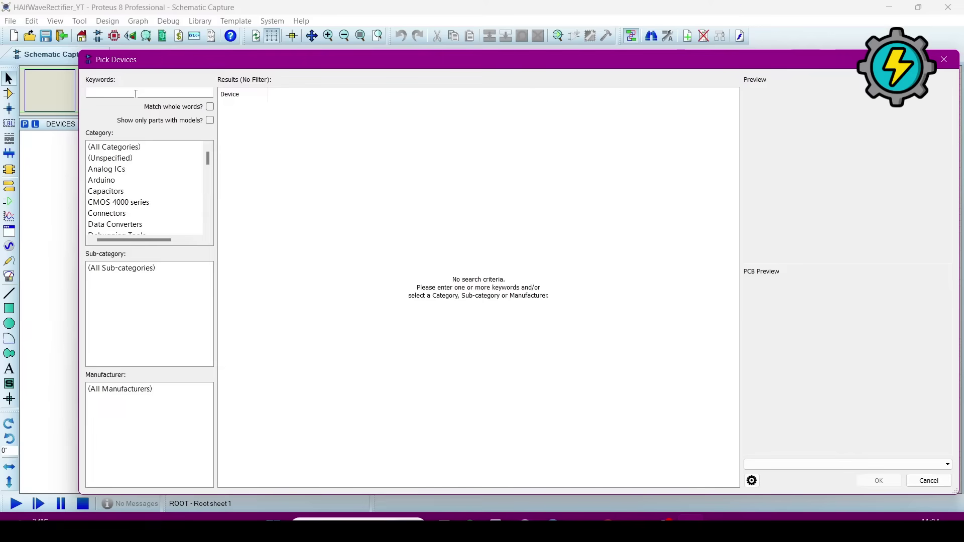
Add the TRAN-2P2S transformer and the generic DIODE to the device list
text(transformer)
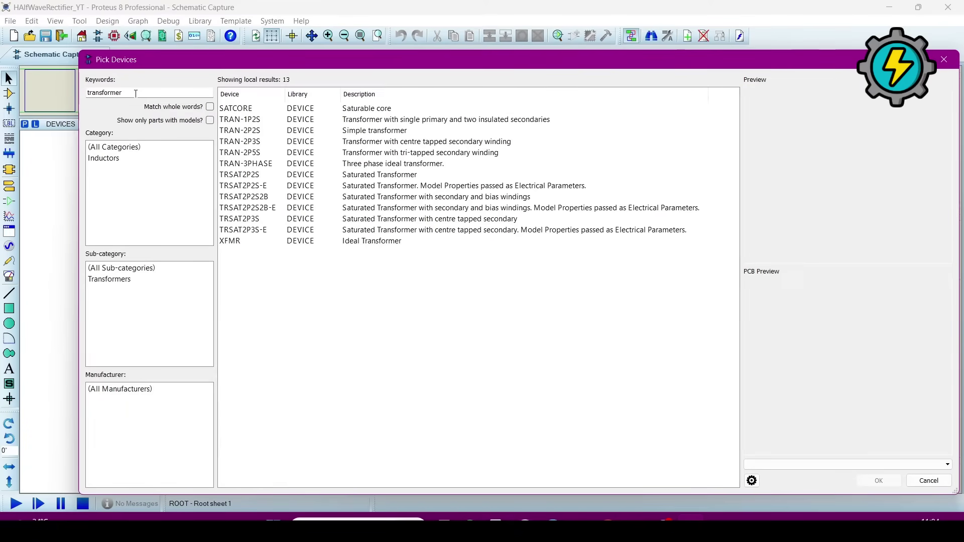
click(333, 126)
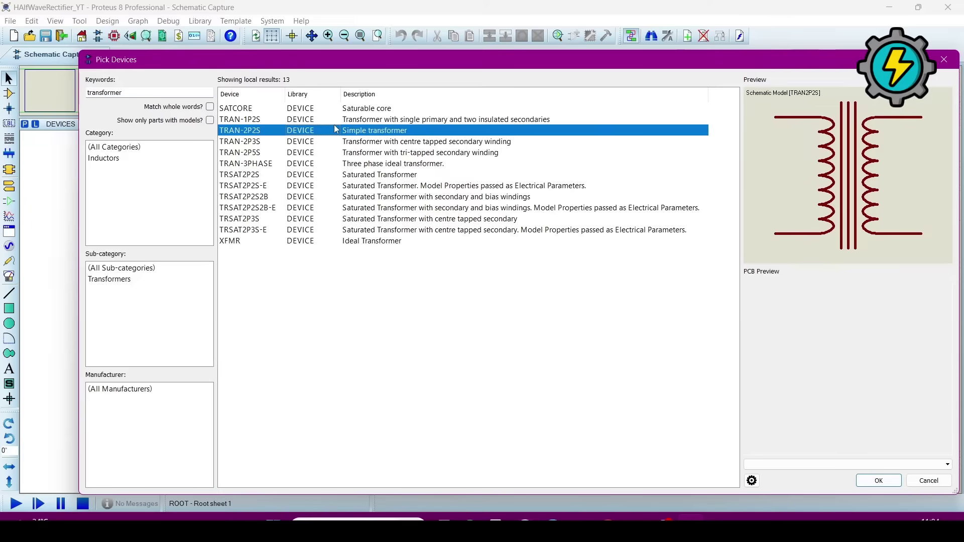
double_click(332, 126)
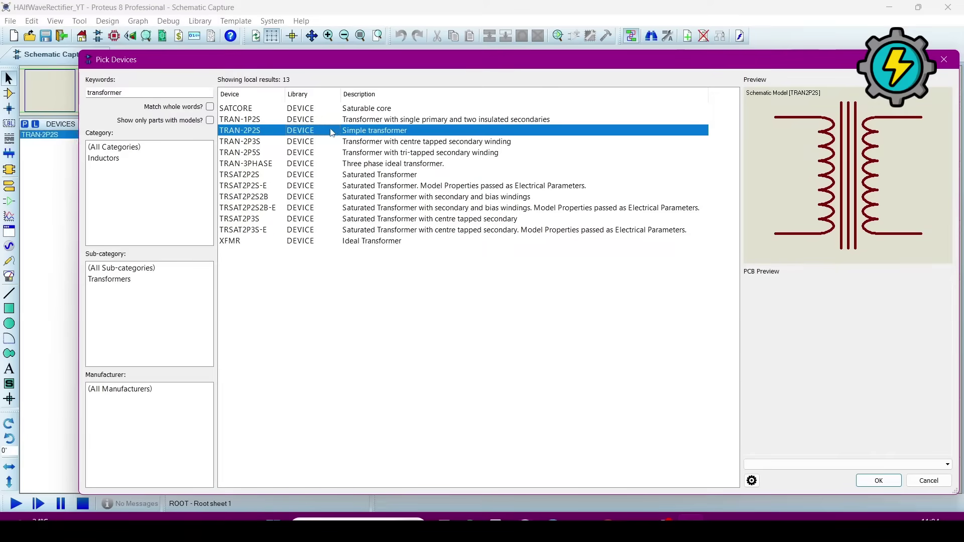
double_click(134, 94)
text(dio)
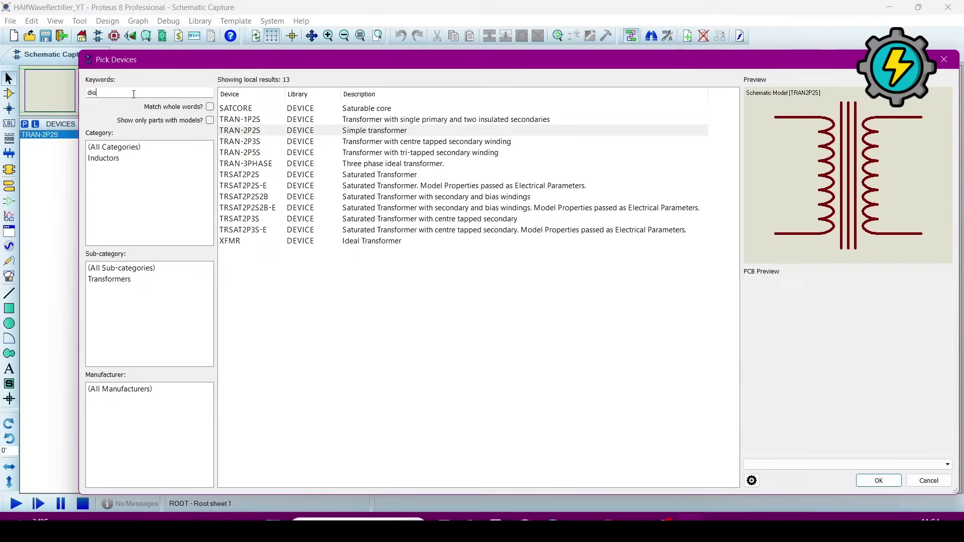
text(de)
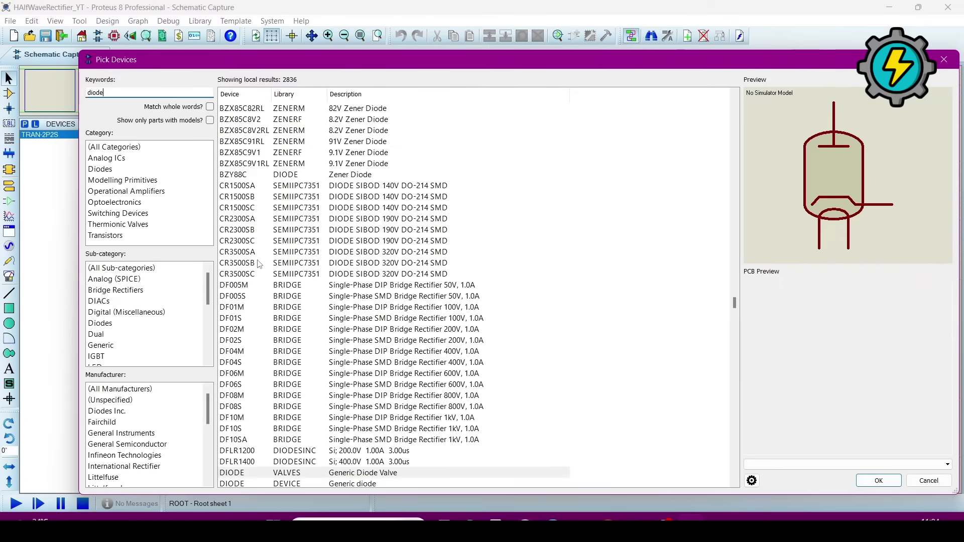
click(276, 273)
click(320, 286)
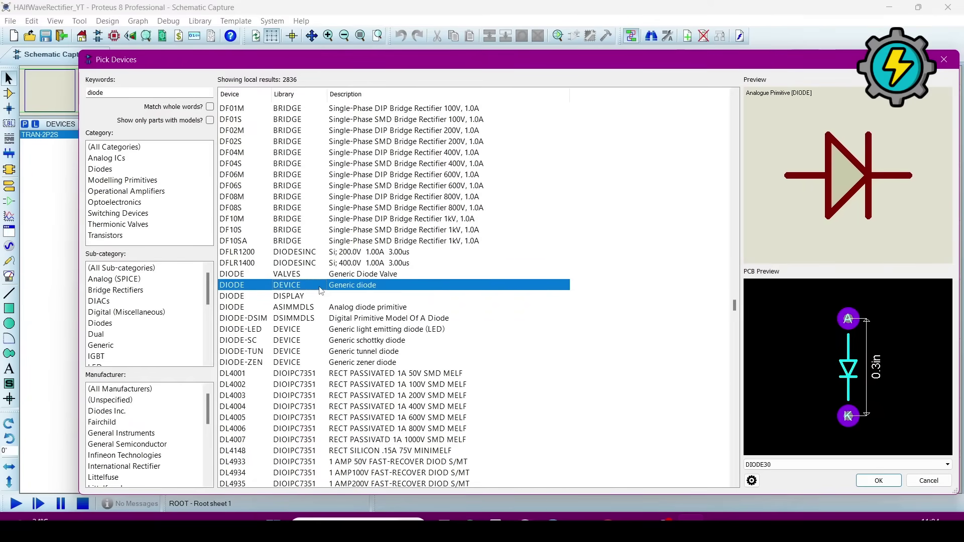
double_click(319, 291)
Add the ALTERNATOR source and generic RES resistor, then close the picker
click(131, 93)
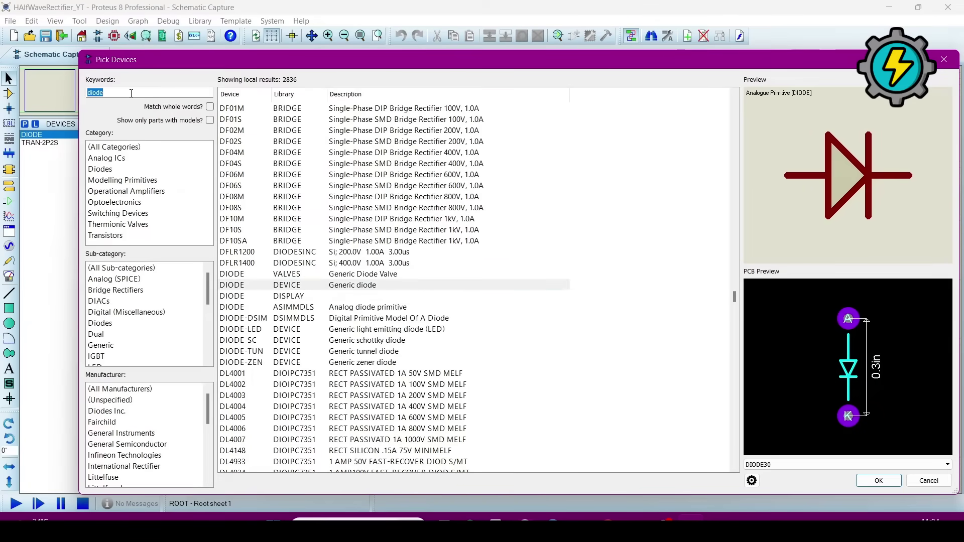
text(alternator)
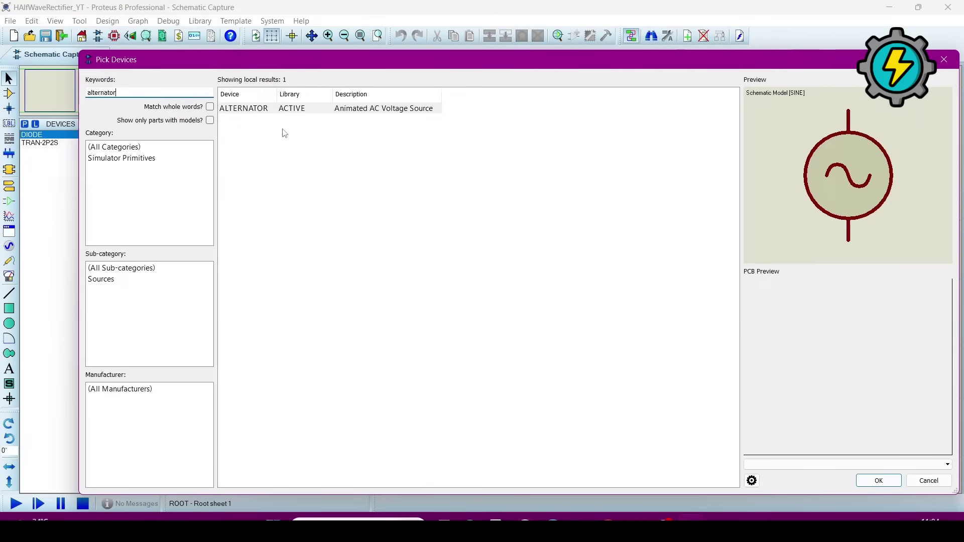
double_click(299, 109)
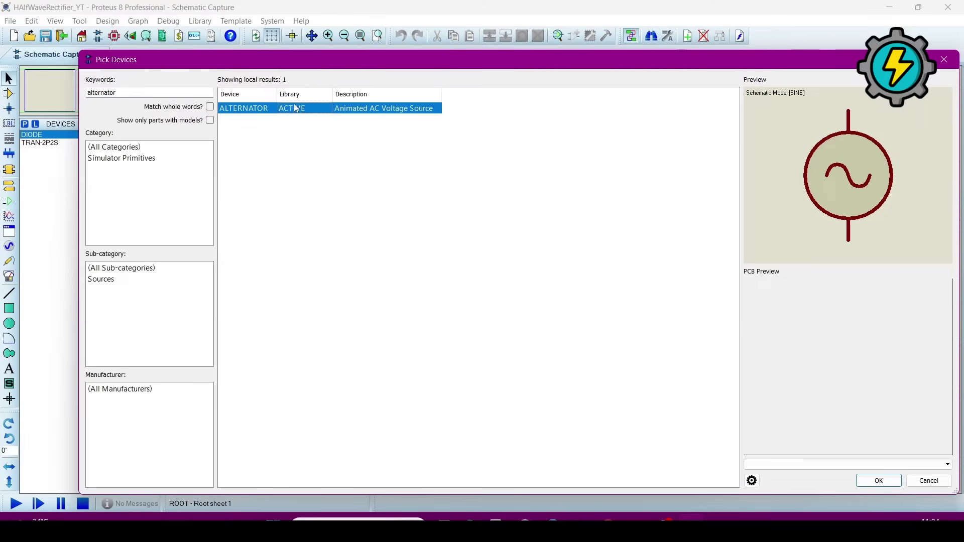
double_click(117, 92)
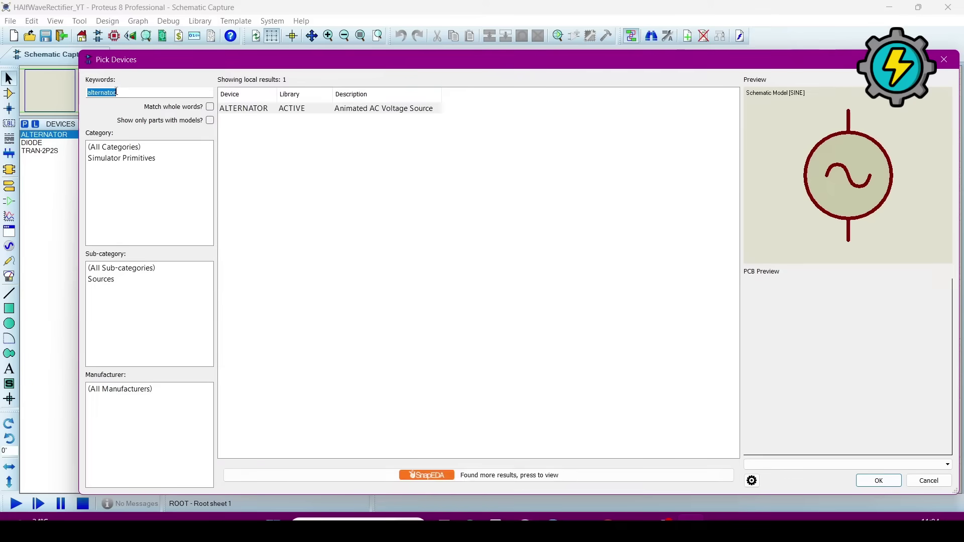
text(resistor)
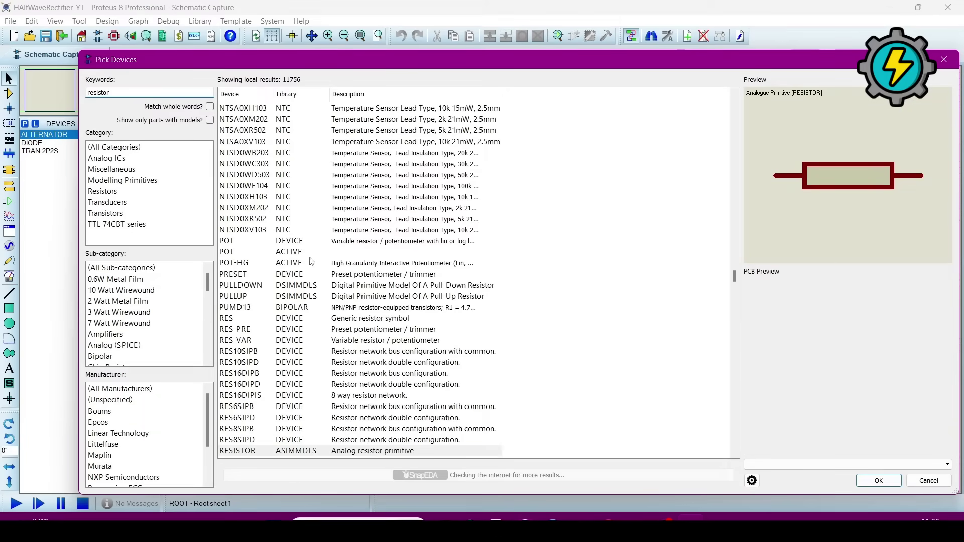
double_click(289, 320)
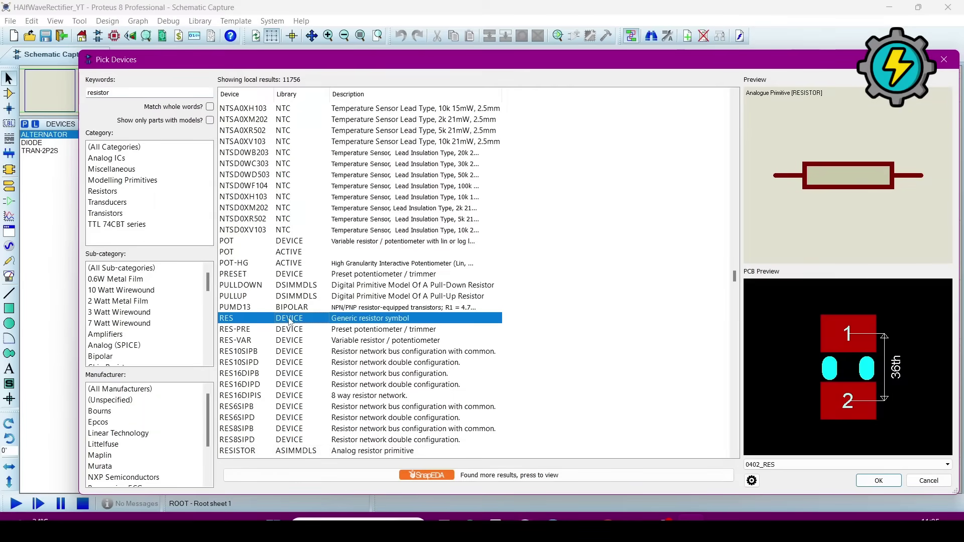
click(944, 59)
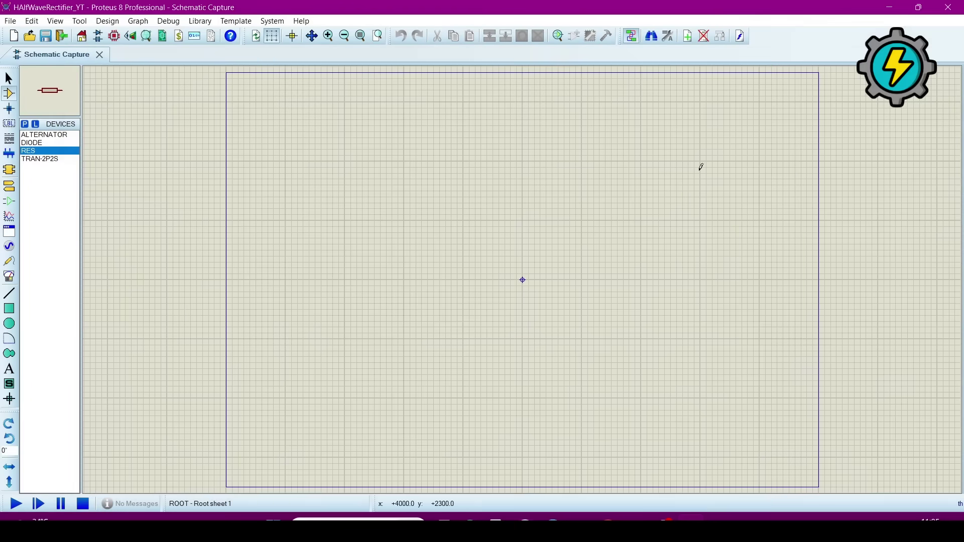
Place the alternator at the sheet's lower left and transformer TR1 to its right
click(56, 138)
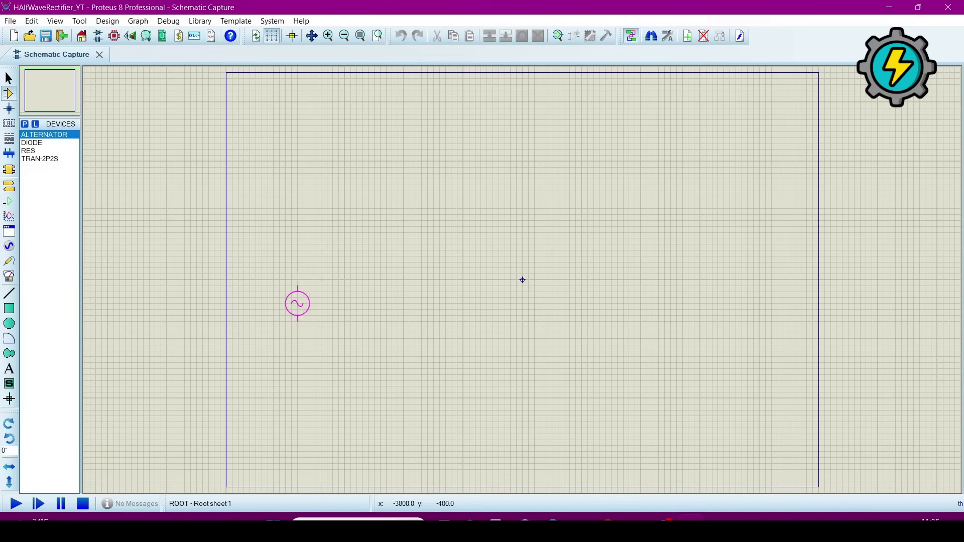
click(291, 357)
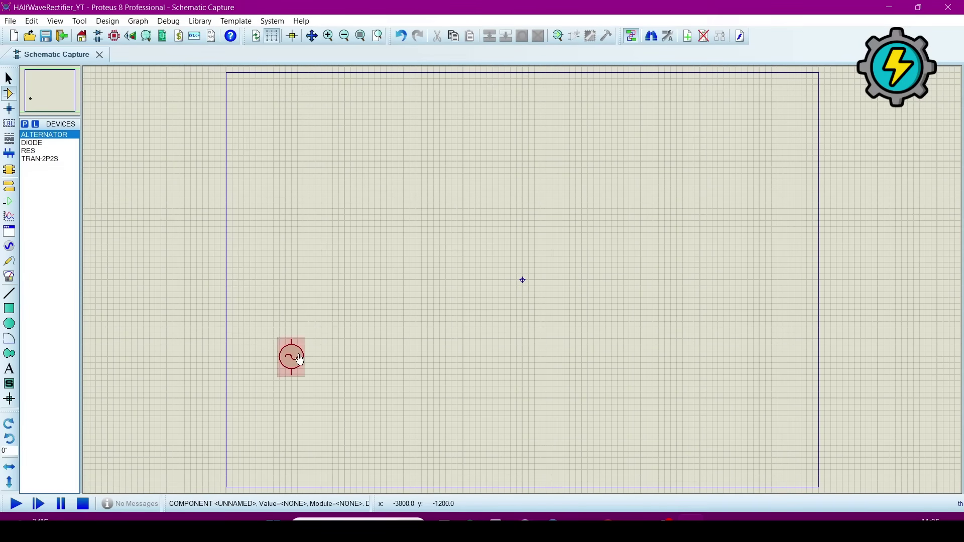
click(48, 144)
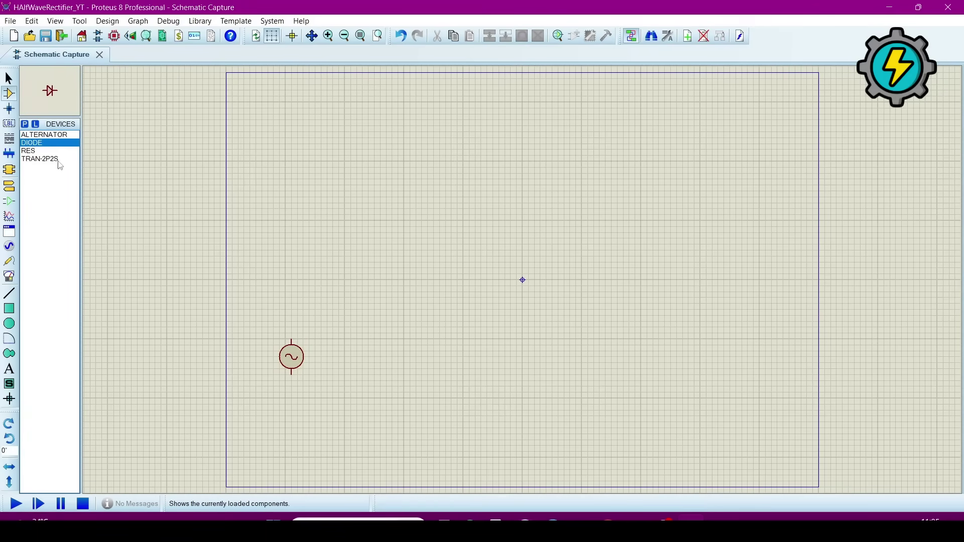
click(42, 158)
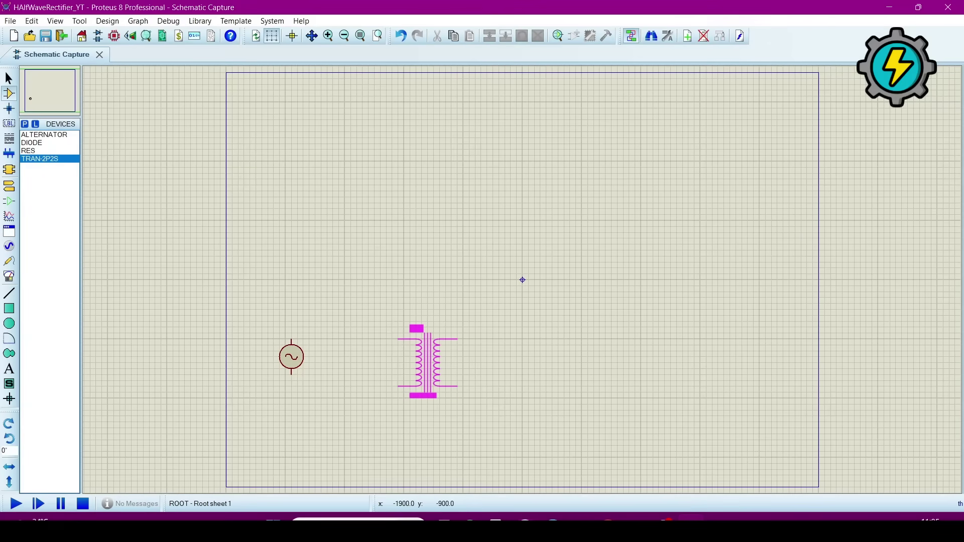
click(410, 337)
Place resistor R1 right of TR1 and diode D1 between them
click(36, 151)
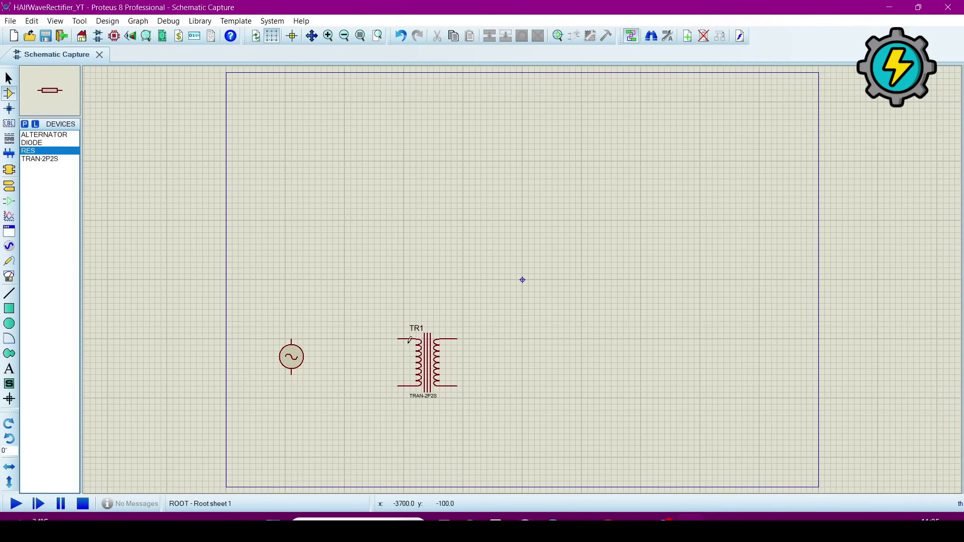
click(613, 350)
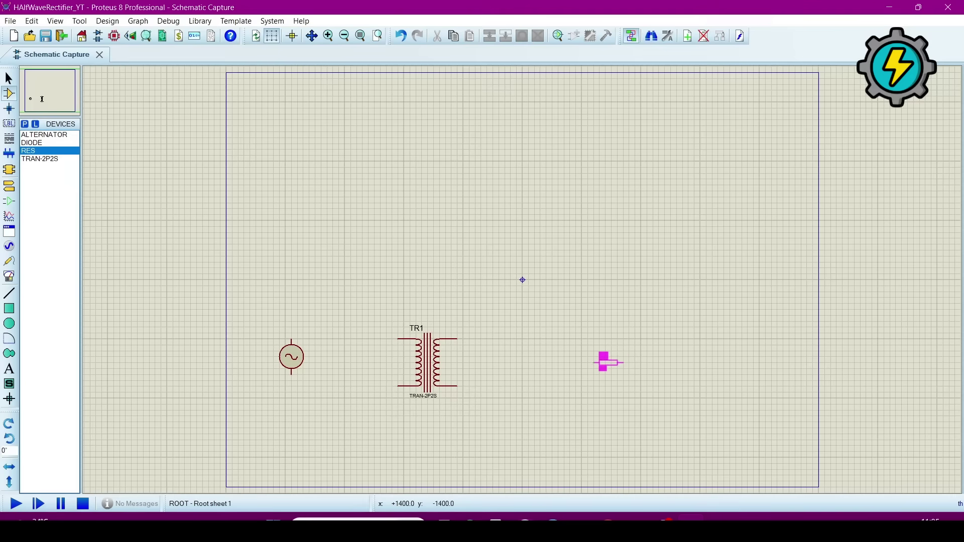
click(637, 370)
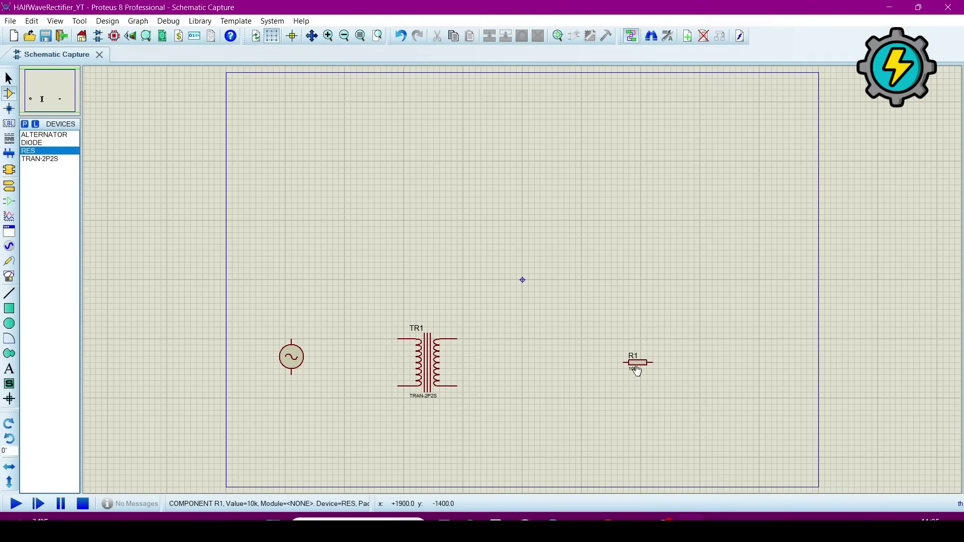
click(32, 142)
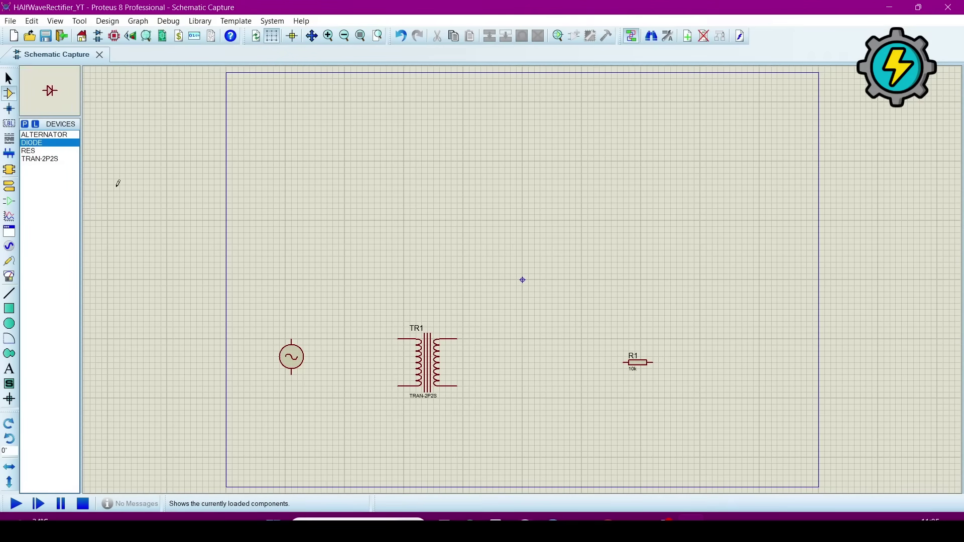
click(552, 332)
click(550, 332)
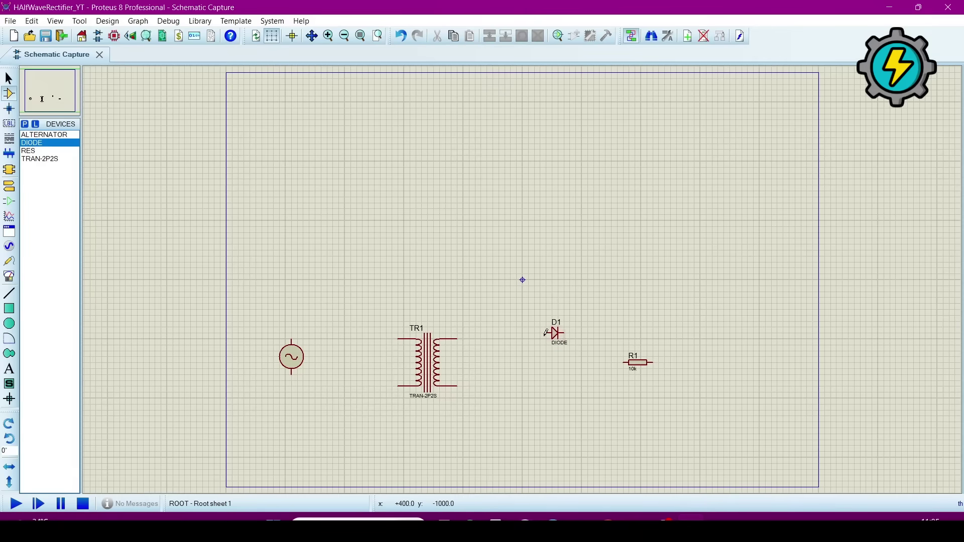
Wire D1's anode to TR1's upper secondary pin and its cathode to R1
click(547, 333)
click(457, 339)
click(573, 333)
click(624, 362)
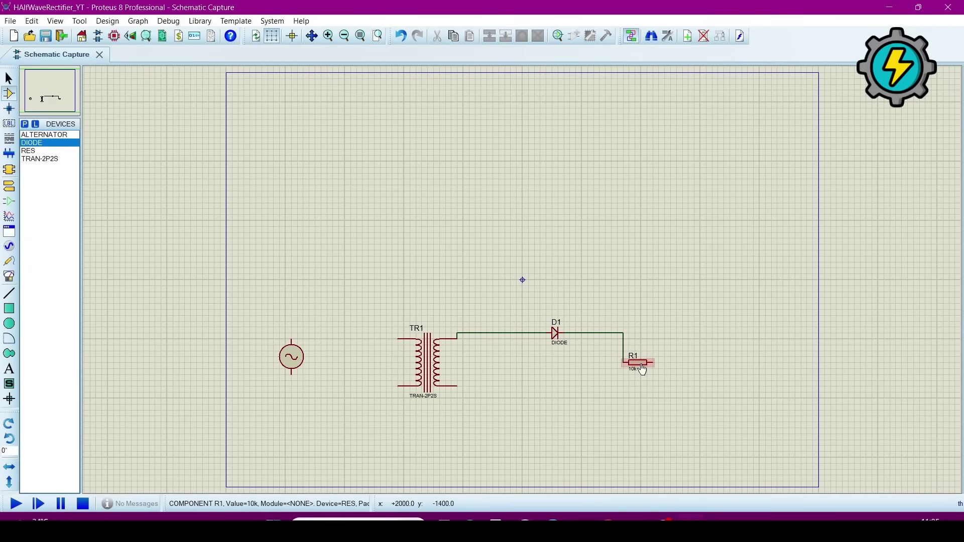
Rotate R1 clockwise to stand vertically and wire its lower pin to TR1's lower secondary pin
right_click(642, 358)
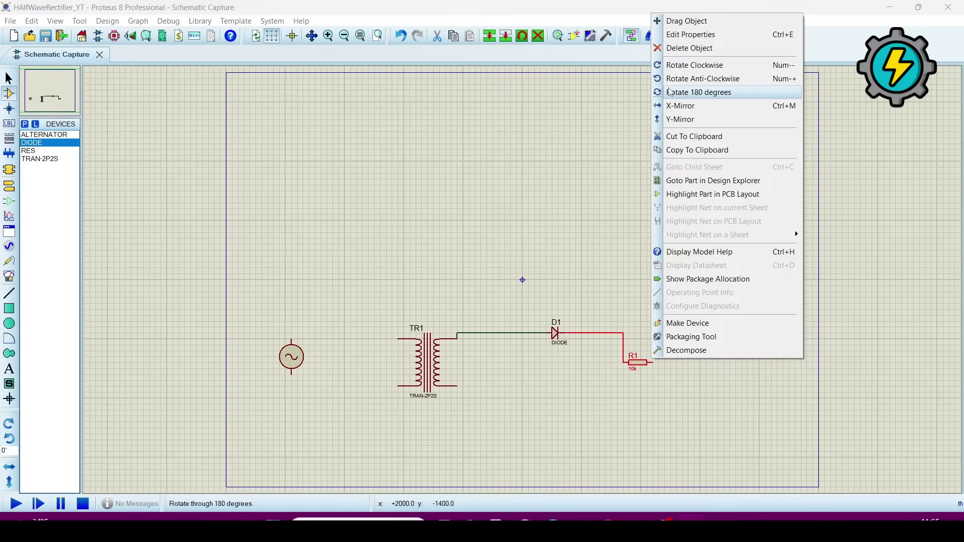
click(694, 65)
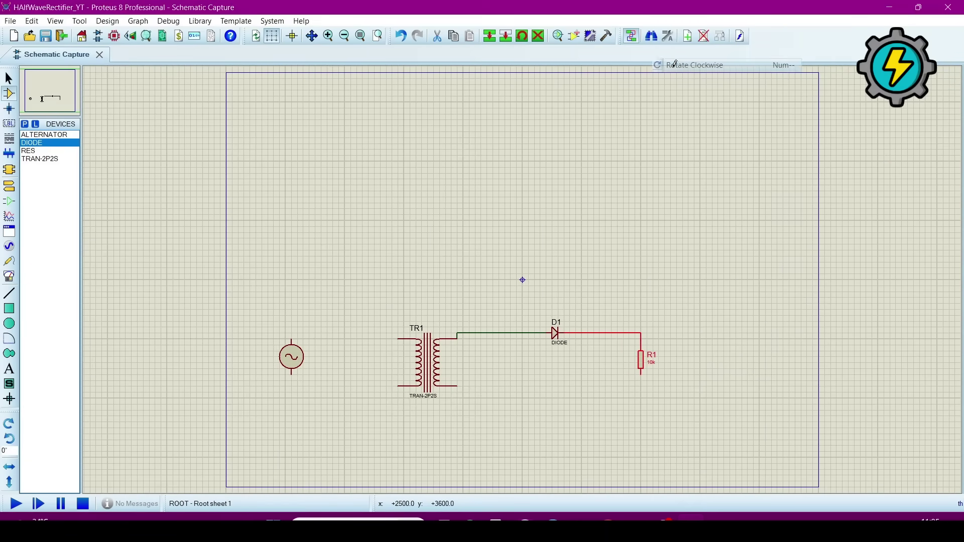
click(650, 380)
click(641, 375)
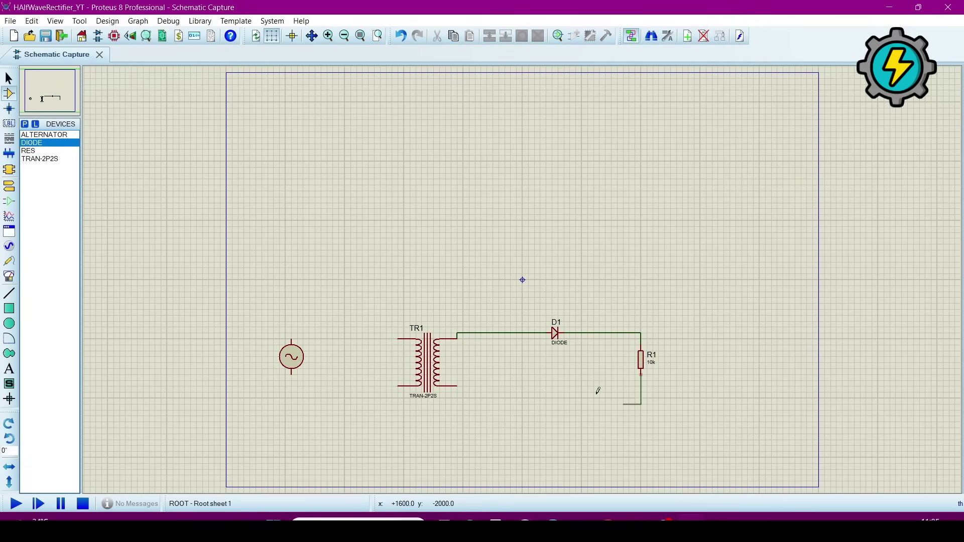
click(456, 385)
Change resistor R1's resistance from 10k to 1 in Edit Component
double_click(641, 359)
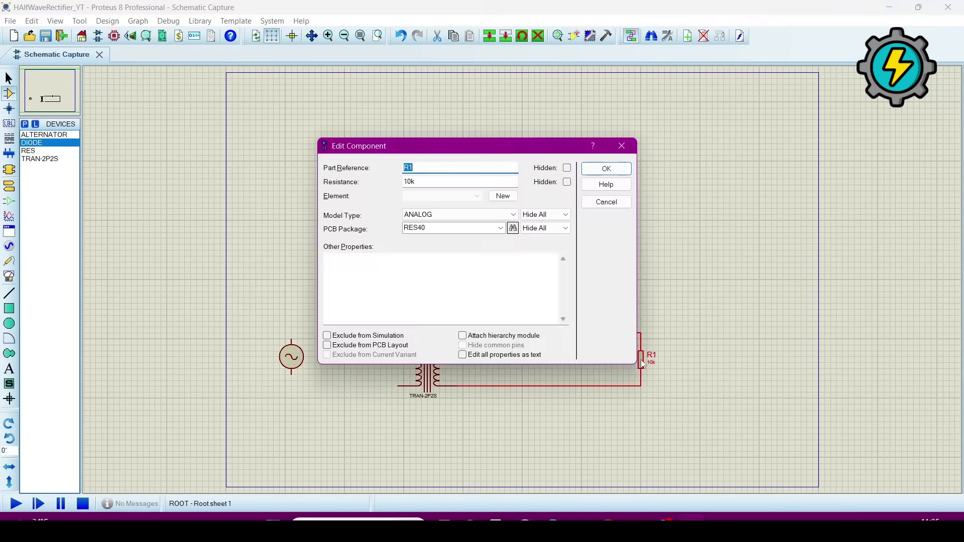
click(417, 183)
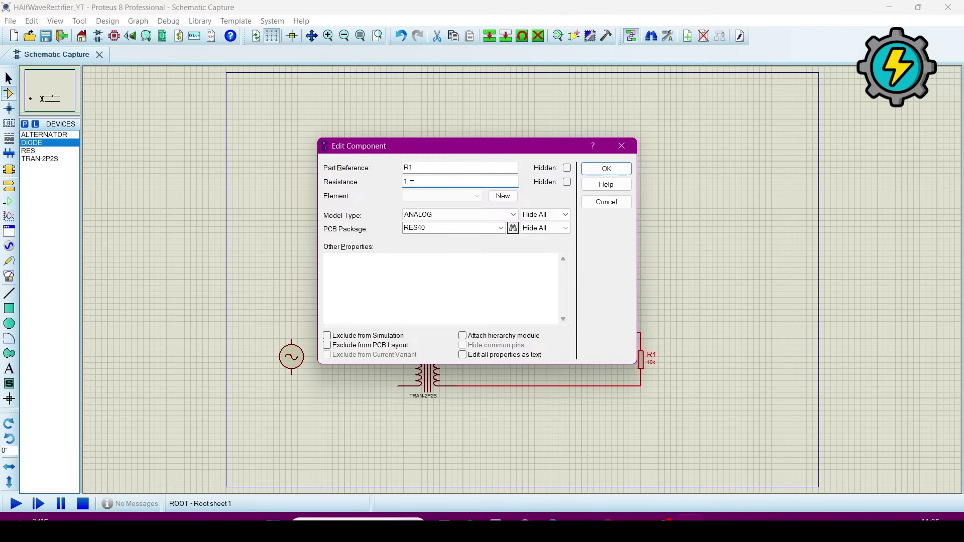
click(606, 169)
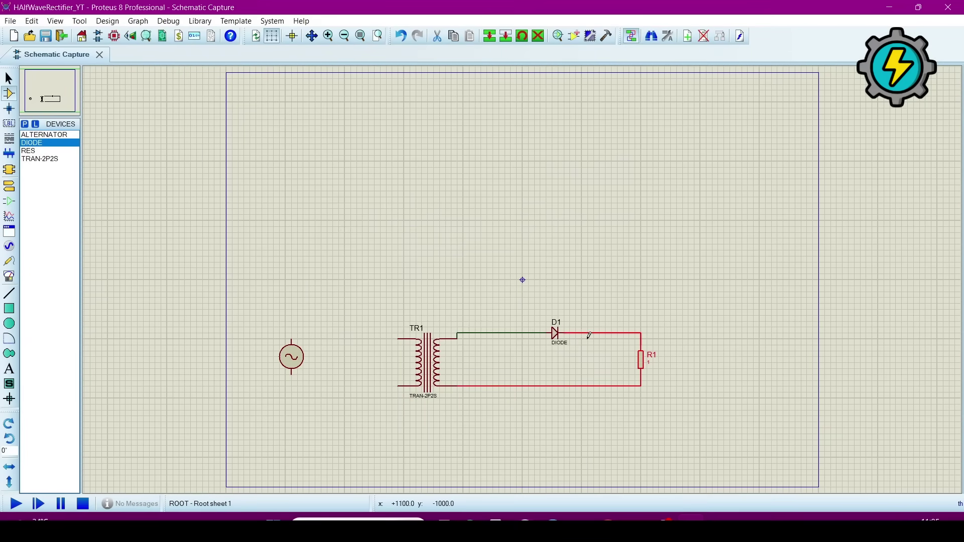
Wire the alternator's top and bottom pins to TR1's upper and lower primary pins
click(292, 337)
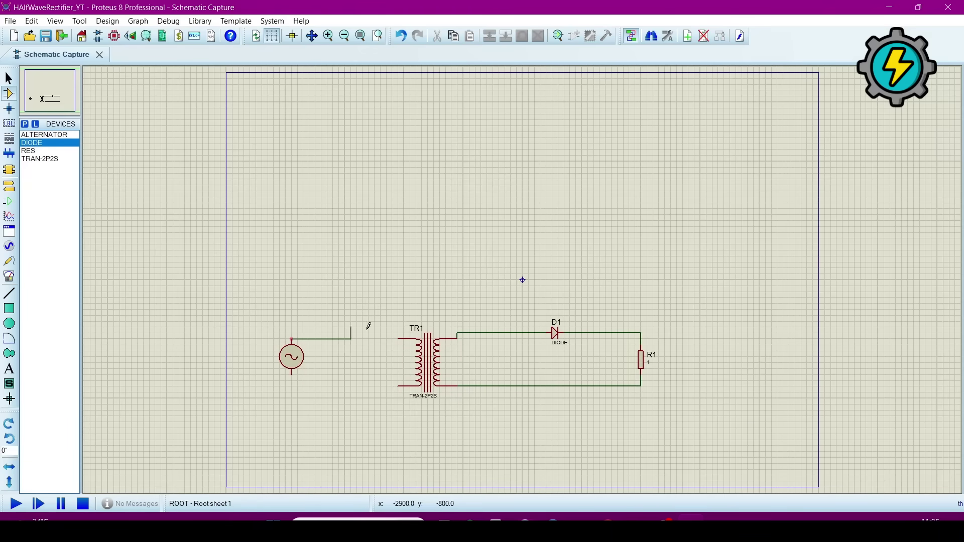
click(398, 339)
click(290, 373)
click(399, 386)
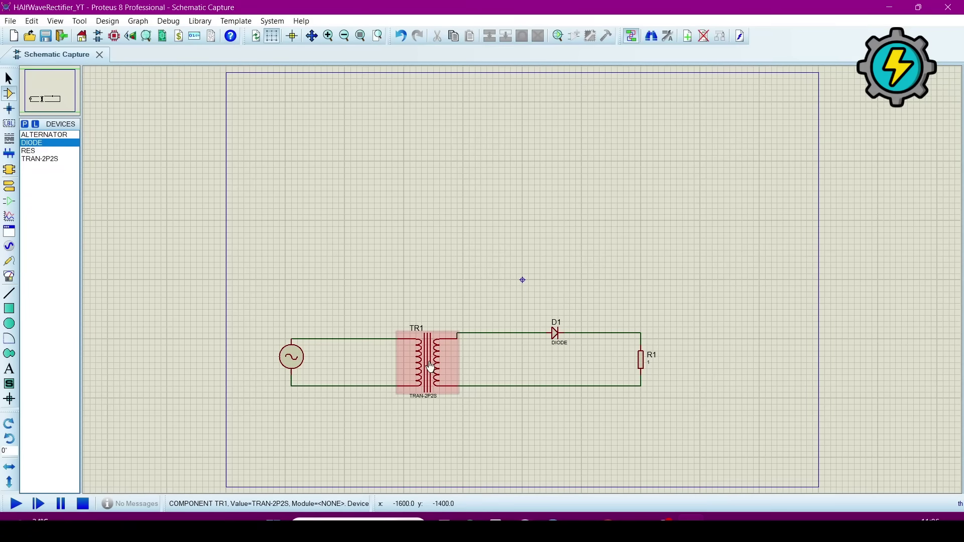
Move diode D1 down slightly so its top wire runs straight
click(555, 333)
drag(557, 333, 557, 339)
click(552, 361)
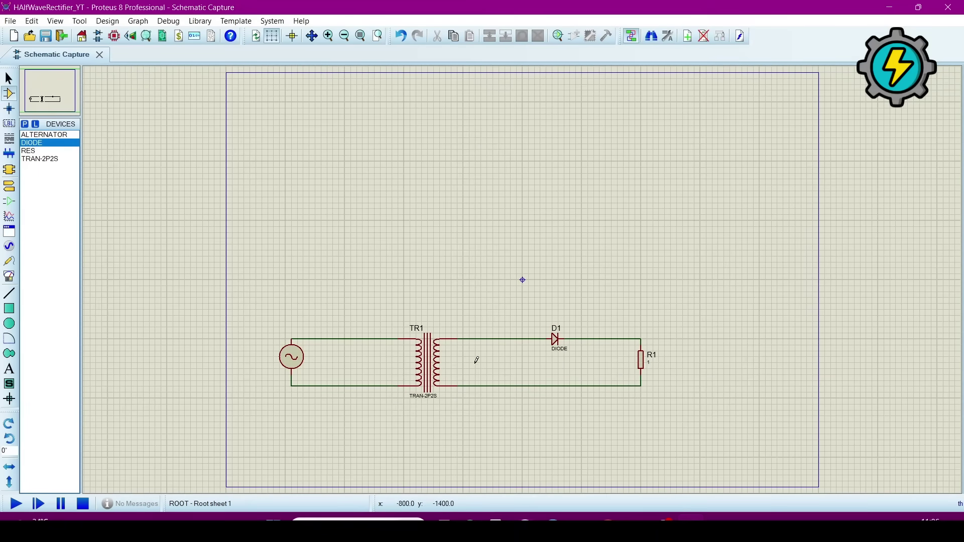
Place a GROUND terminal below the primary loop and wire it to the lower primary wire
click(15, 188)
click(35, 175)
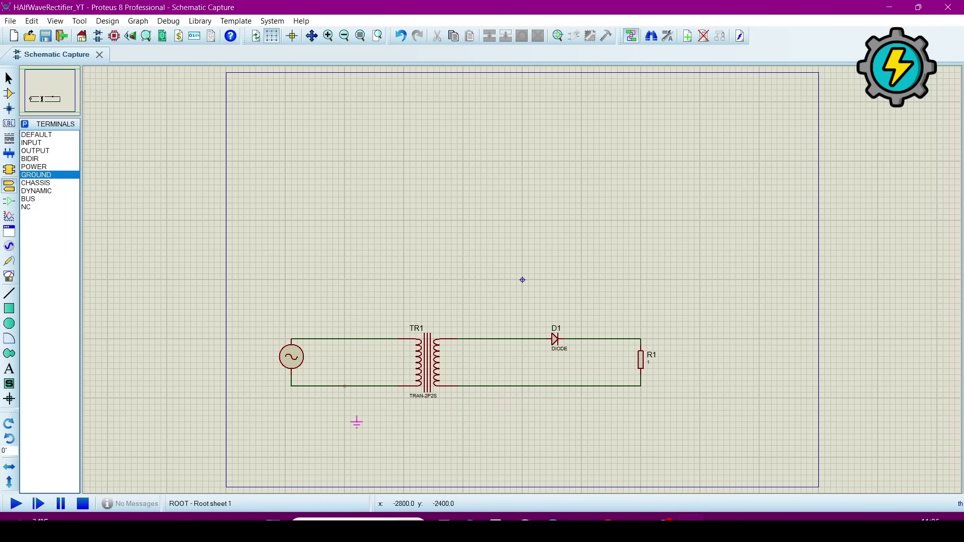
click(314, 423)
click(315, 417)
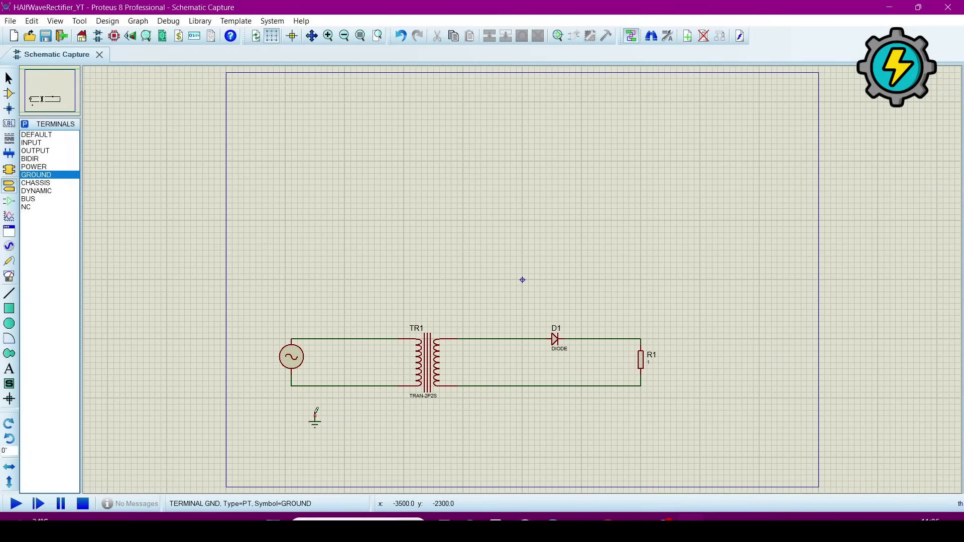
click(314, 386)
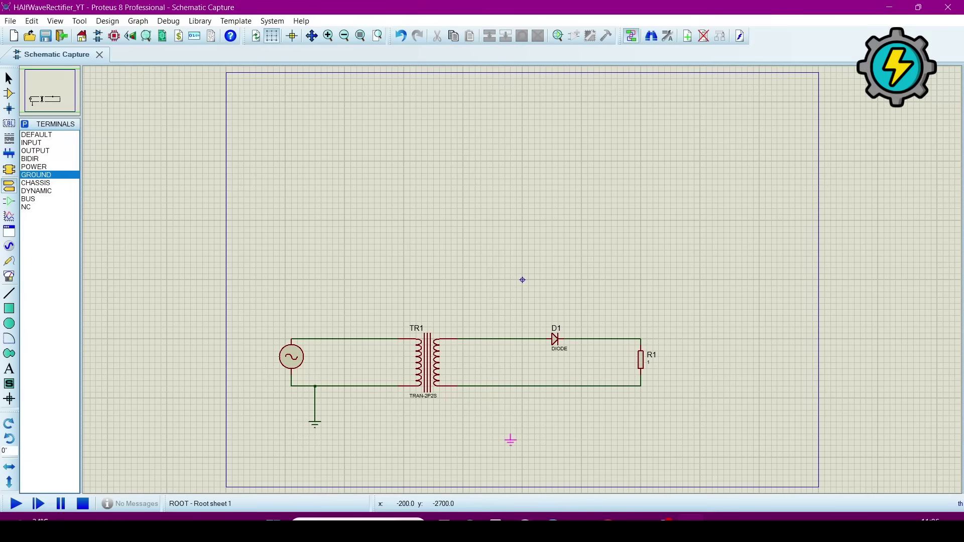
Ground the lower secondary wire the same way and start the simulation
click(511, 434)
click(511, 428)
click(510, 386)
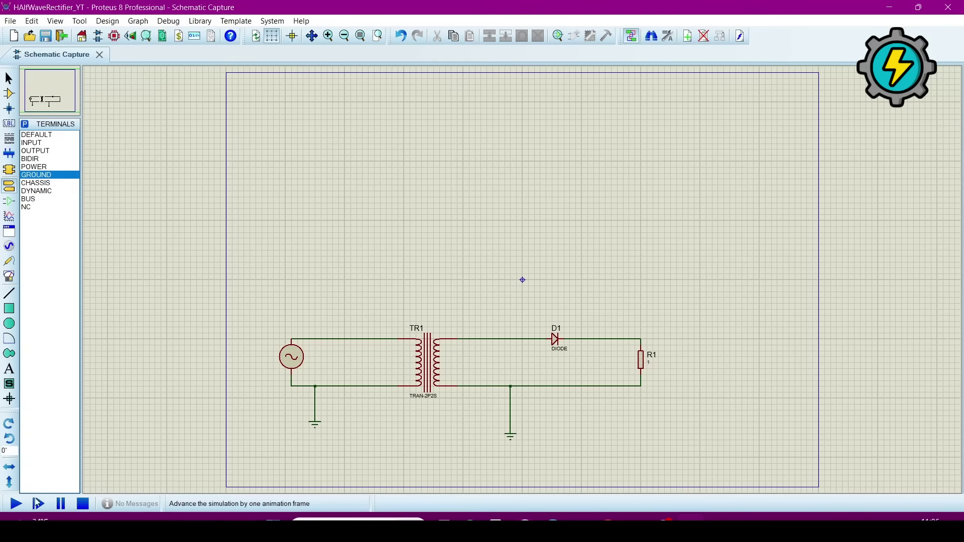
click(17, 504)
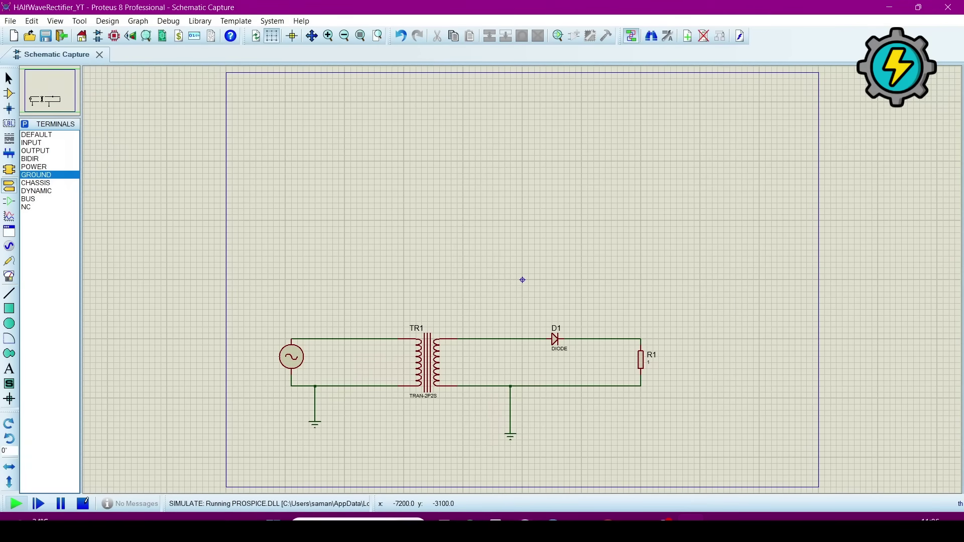
Set the alternator to 50V amplitude and 4Hz frequency, then run and stop the simulation
double_click(301, 361)
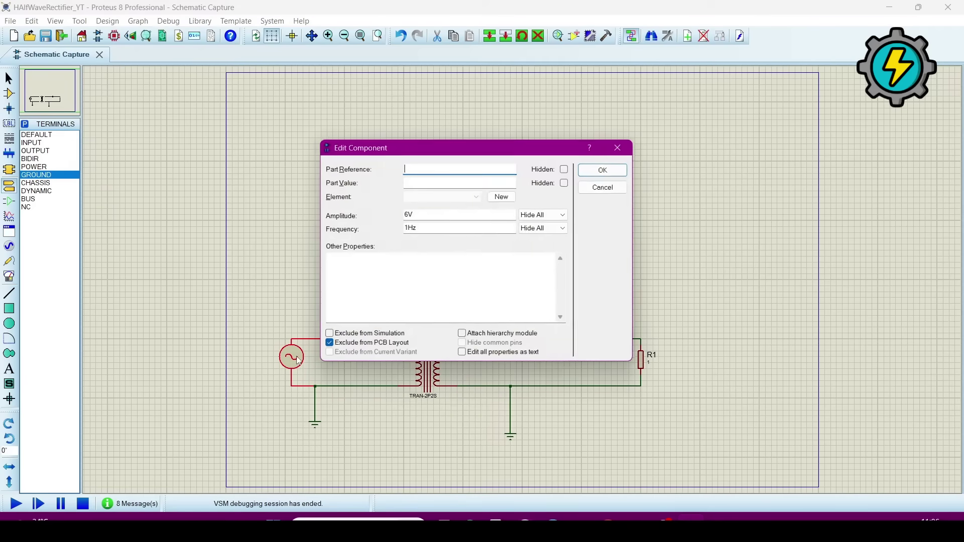
click(410, 215)
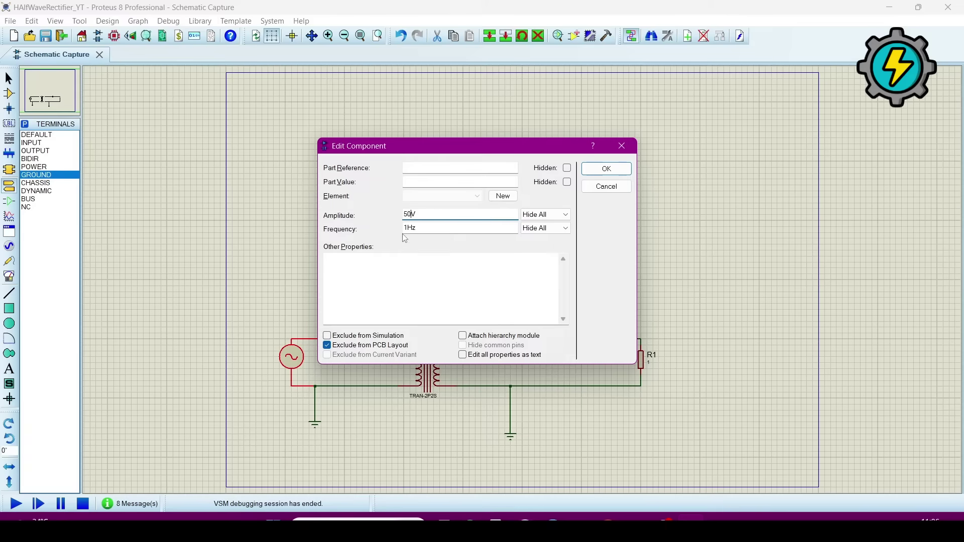
click(404, 232)
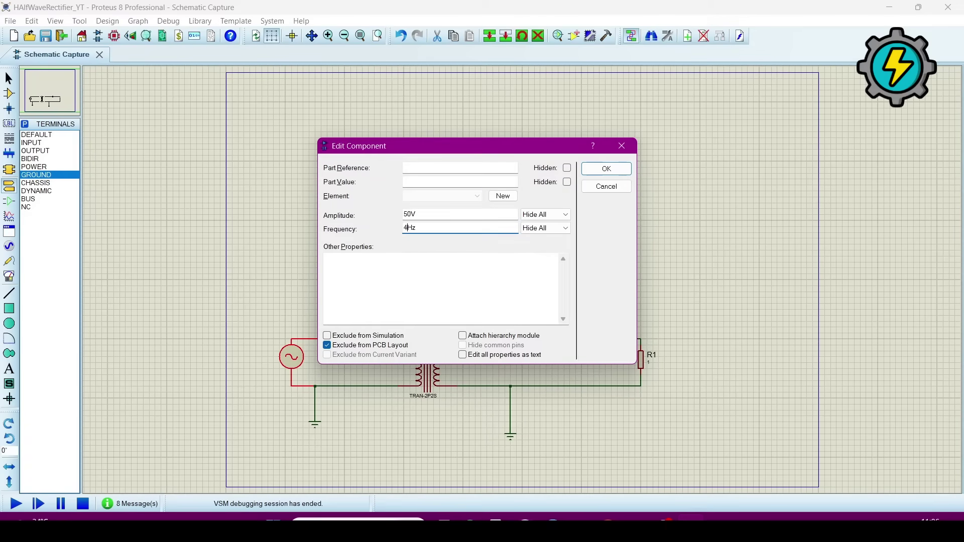
click(607, 168)
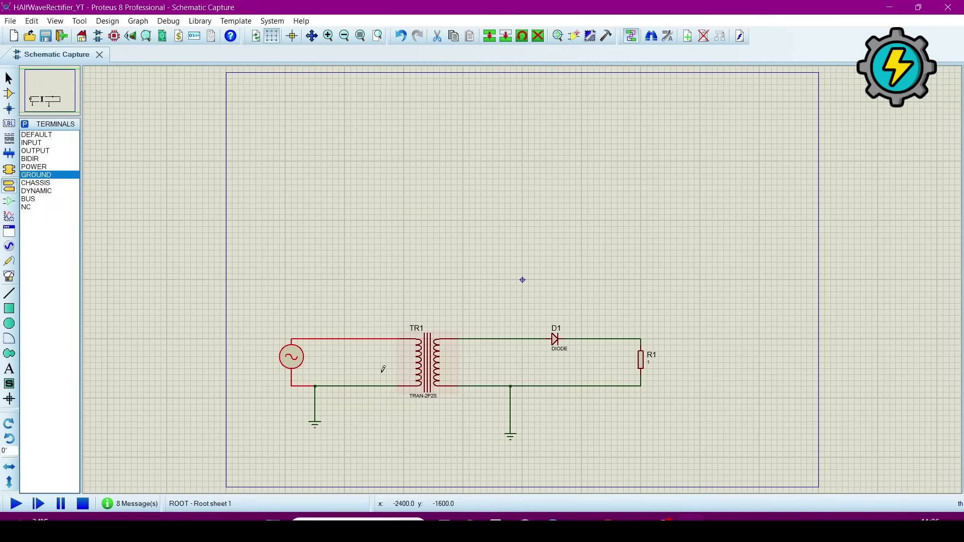
click(333, 301)
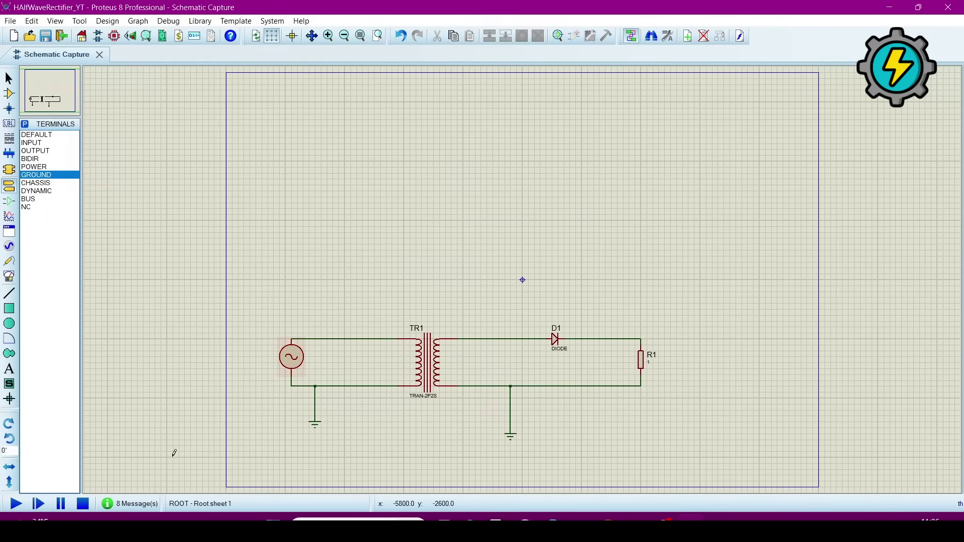
click(16, 503)
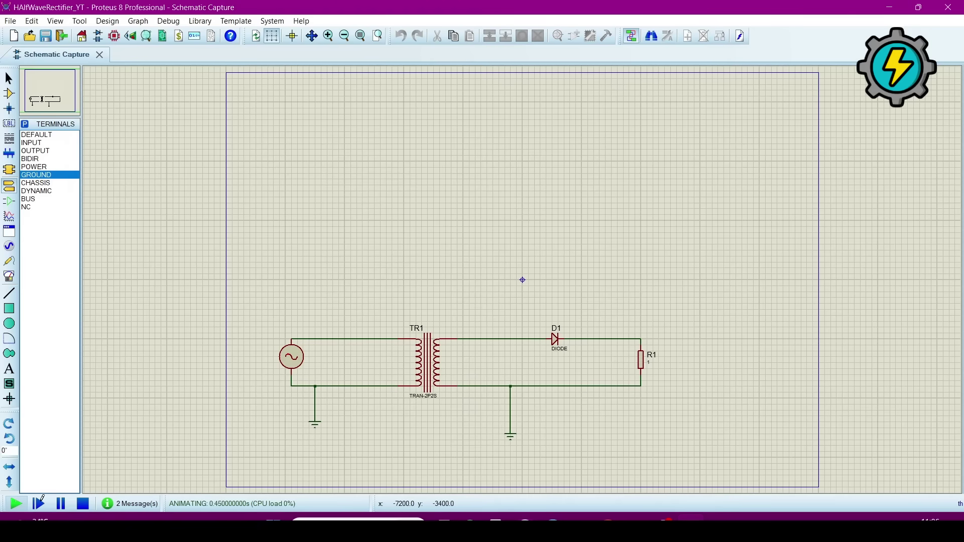
click(82, 503)
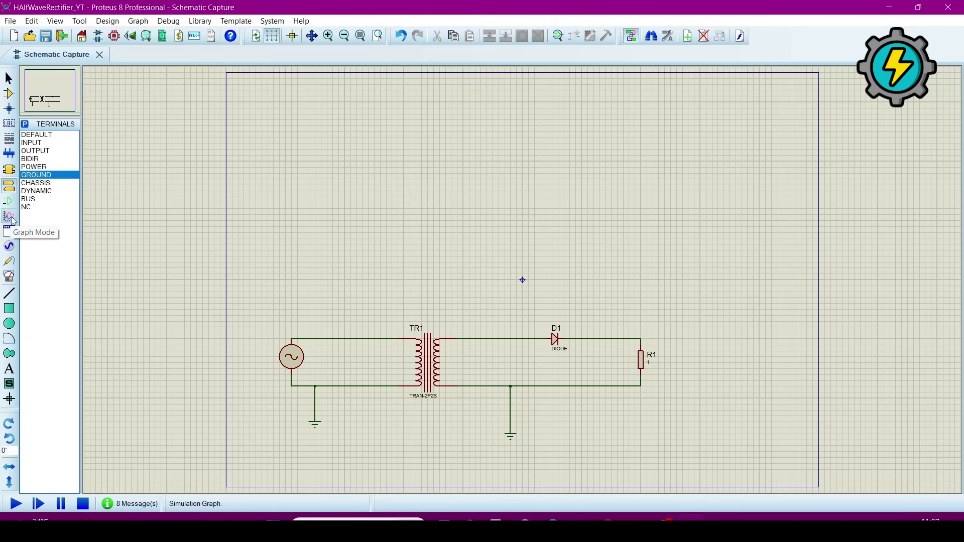
Place voltage probes on the source's top wire and on the D1–R1 wire (R1(1))
click(9, 262)
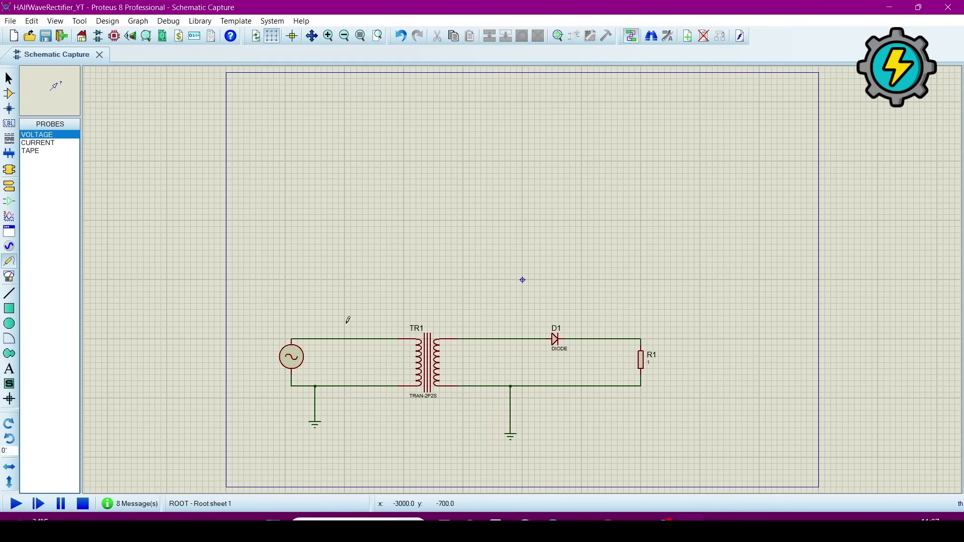
click(349, 302)
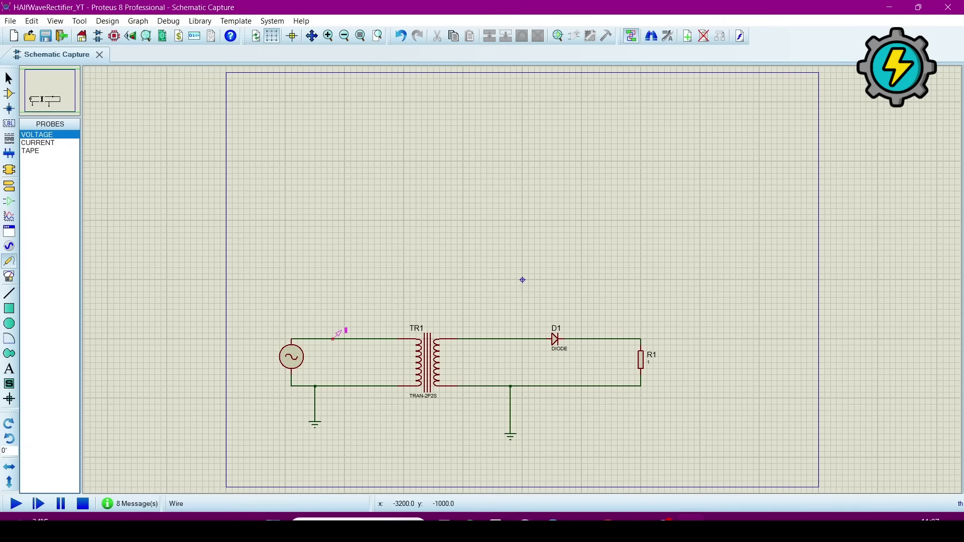
click(345, 337)
click(612, 335)
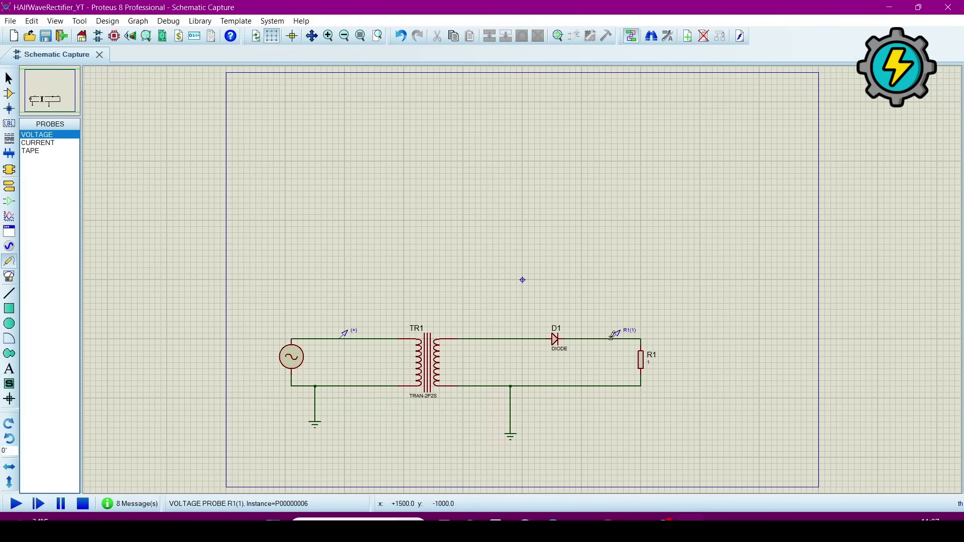
Draw two analogue graphs above the source and output sides and enlarge both upward
click(8, 217)
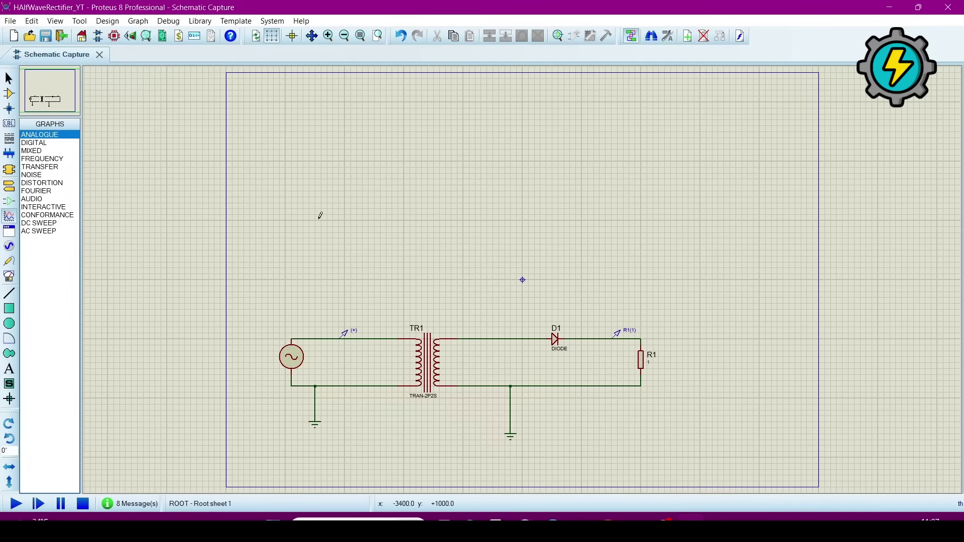
drag(292, 214, 446, 302)
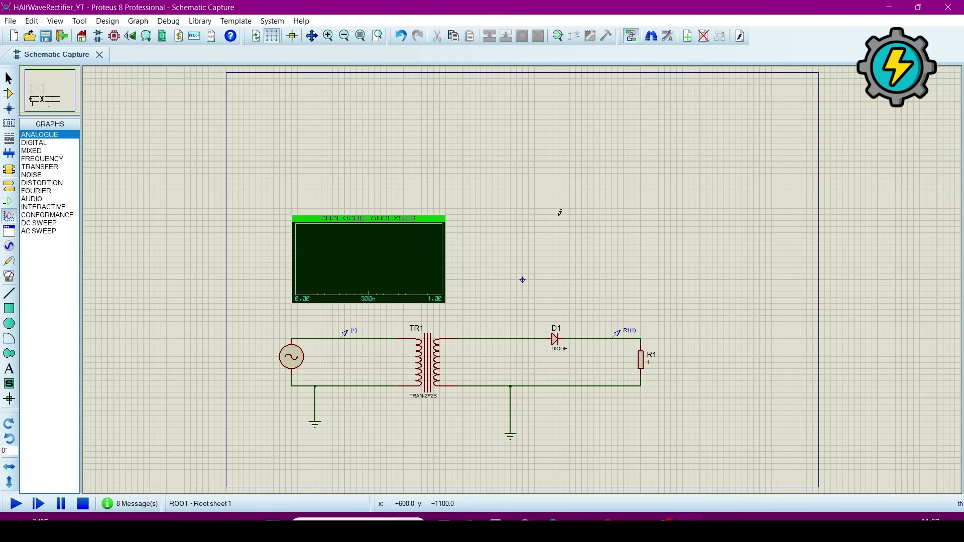
drag(558, 209, 747, 300)
click(572, 225)
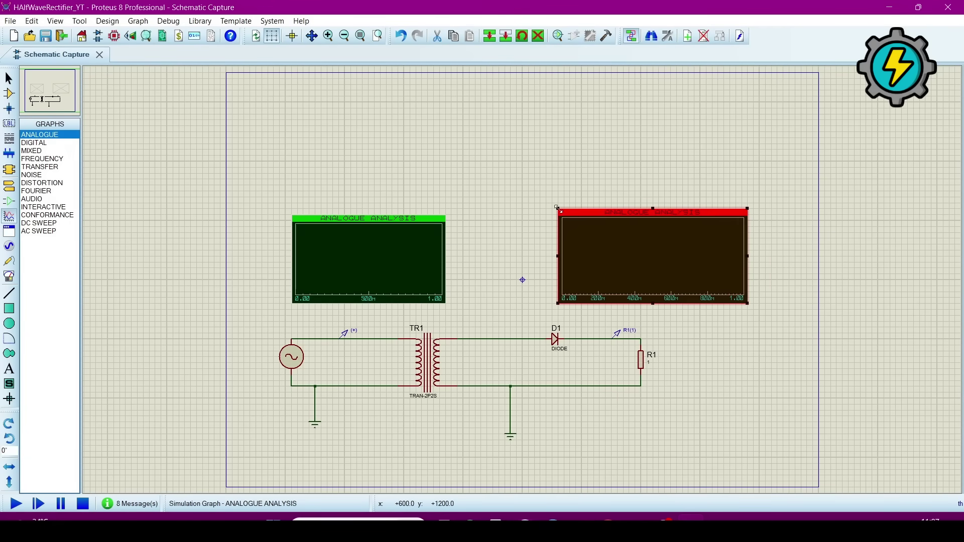
drag(557, 208, 558, 197)
click(361, 254)
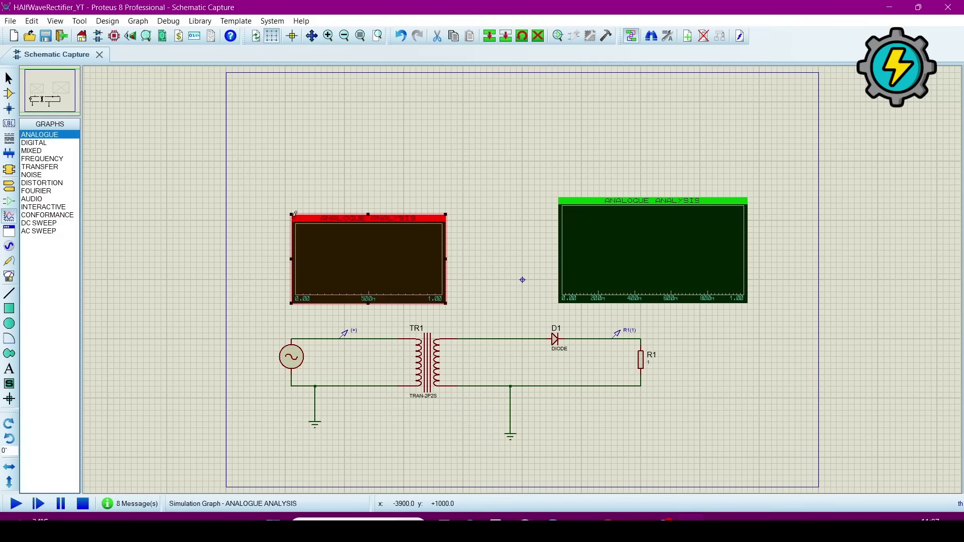
drag(294, 214, 273, 192)
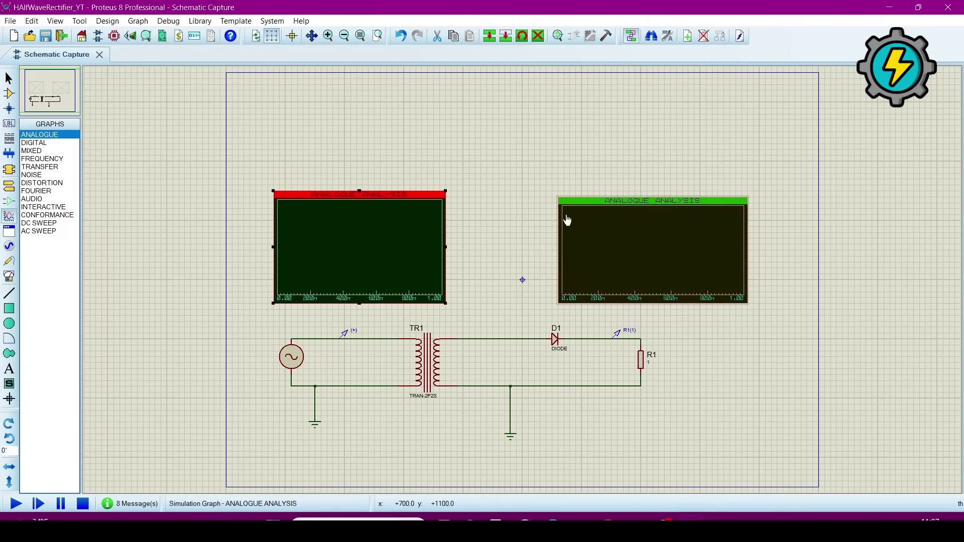
Raise the right graph's top edge, then assign the (+) probe to the left graph and R1(1) to the right graph
click(581, 221)
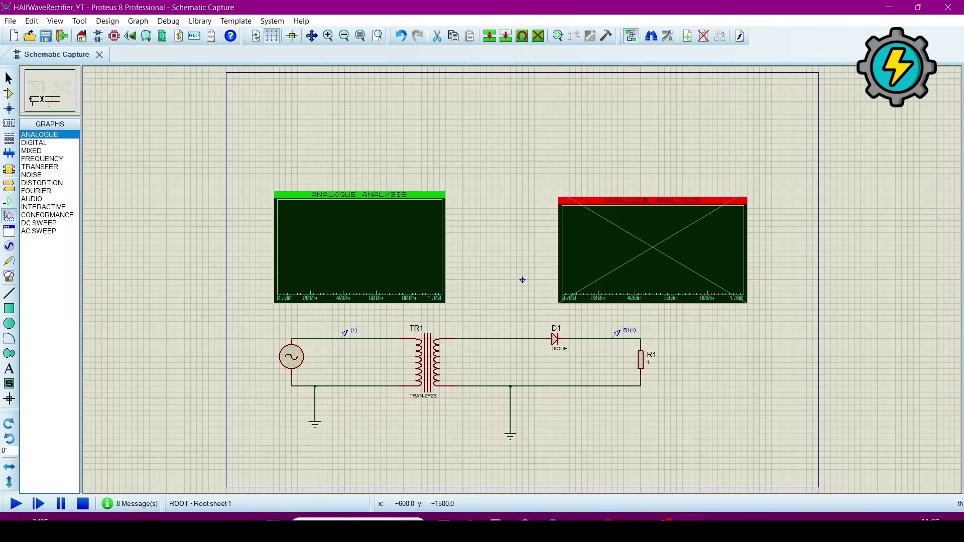
drag(653, 197, 652, 186)
click(516, 254)
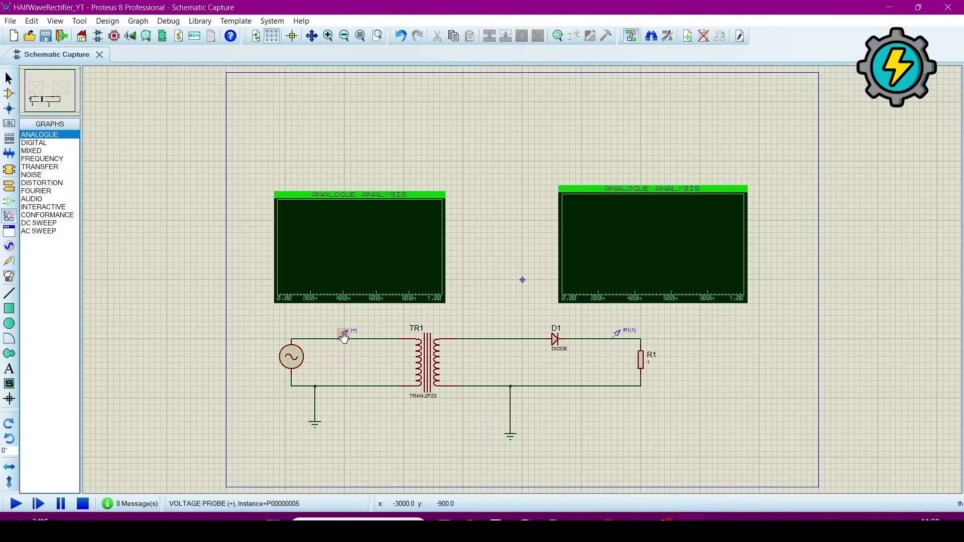
mouse_move(344, 338)
mouse_down()
mouse_move(347, 312)
mouse_move(321, 251)
mouse_up()
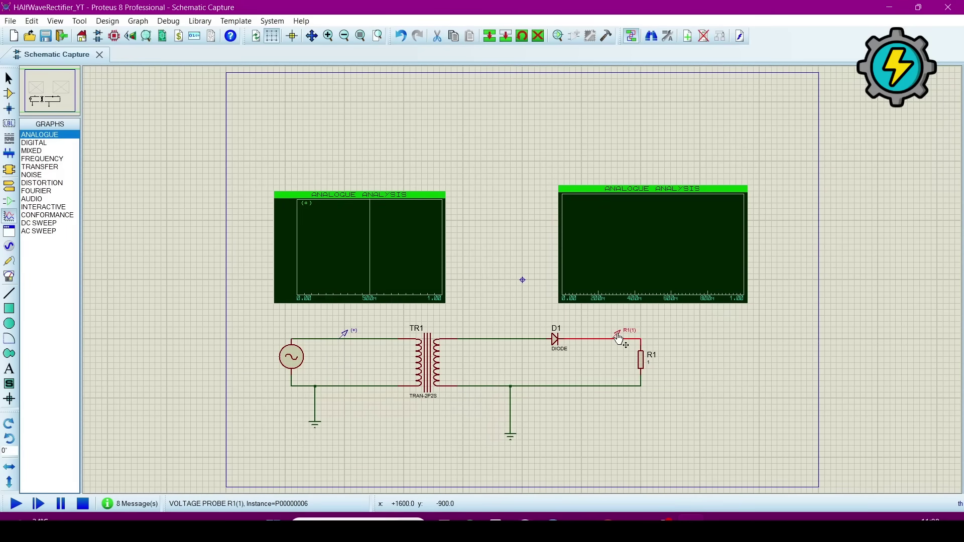
mouse_move(620, 340)
mouse_down()
mouse_move(628, 241)
mouse_move(619, 250)
mouse_up()
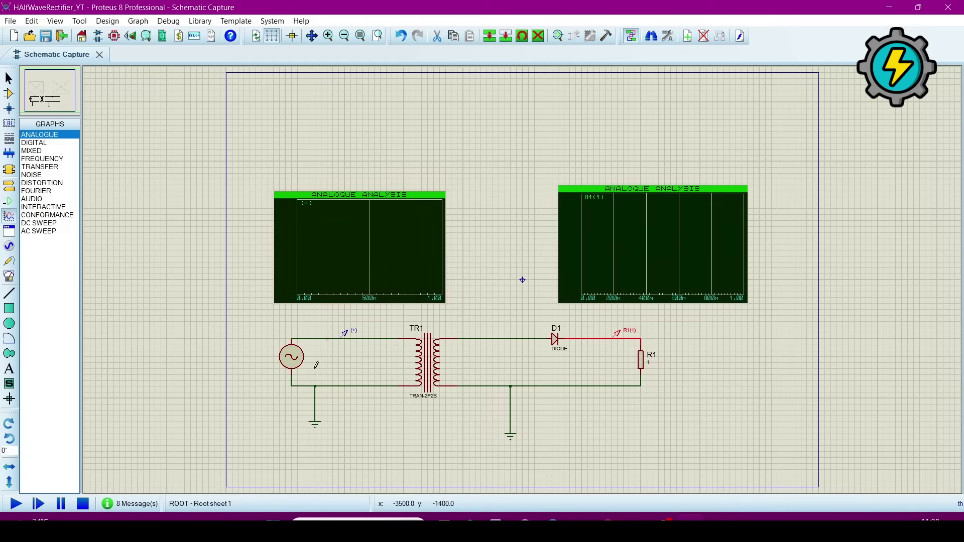
Run and stop the simulation, then simulate the left graph to plot the input sine
click(15, 506)
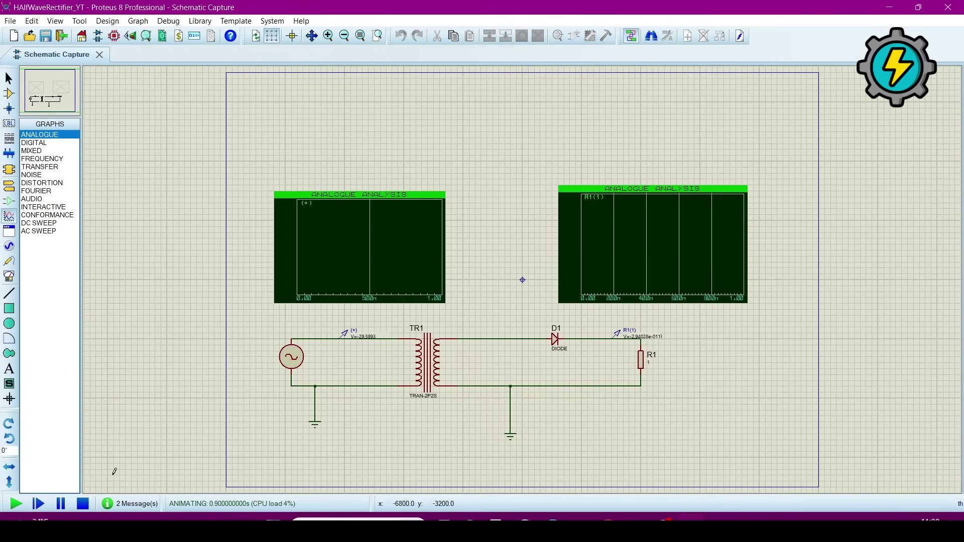
click(82, 504)
right_click(370, 251)
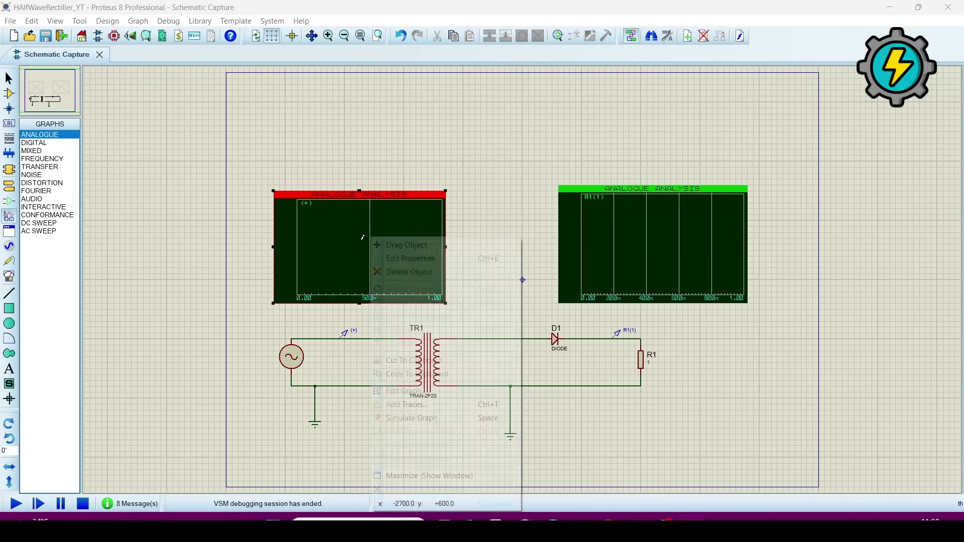
click(421, 418)
Simulate the right graph to plot the half-wave rectified output at R1(1)
click(637, 256)
right_click(644, 256)
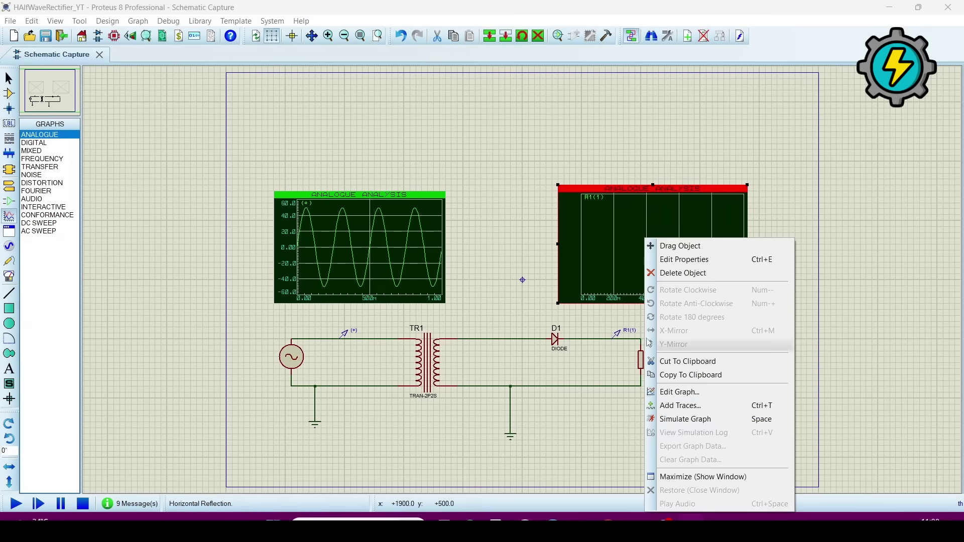
click(671, 419)
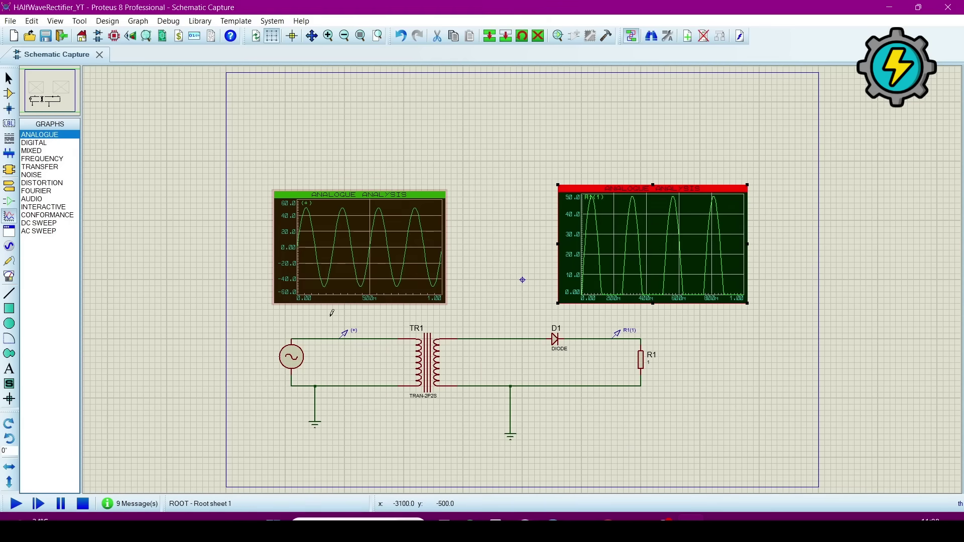
Change the AC source to 50Hz frequency and 311V amplitude
double_click(303, 365)
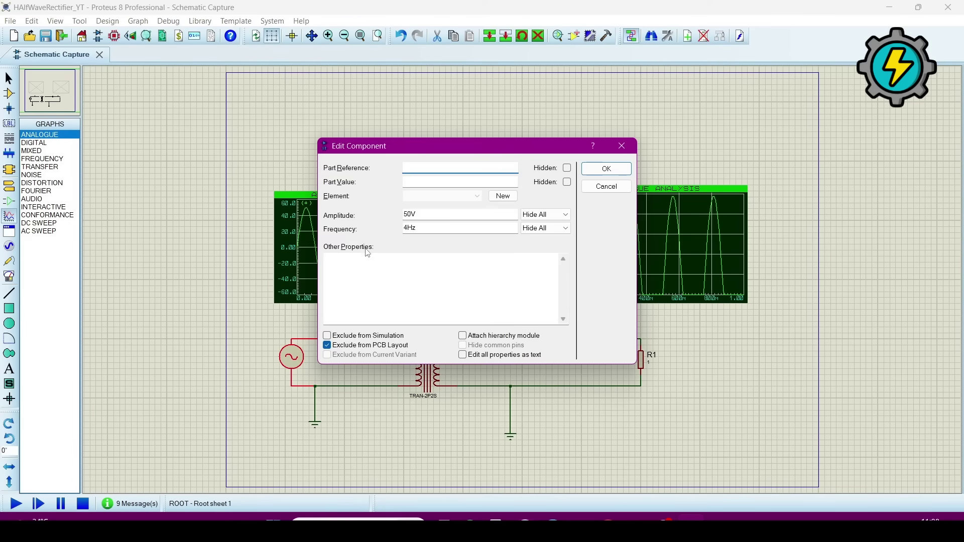
click(409, 230)
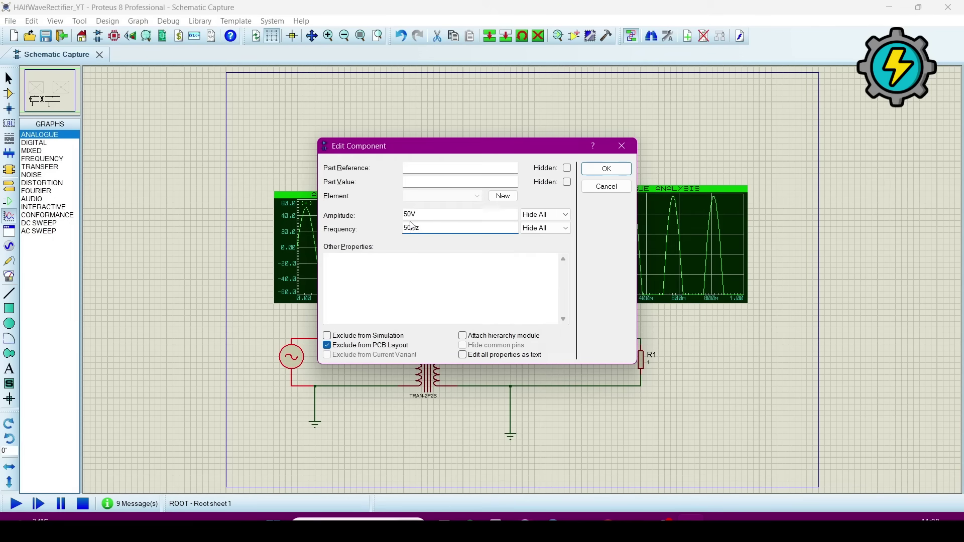
click(413, 215)
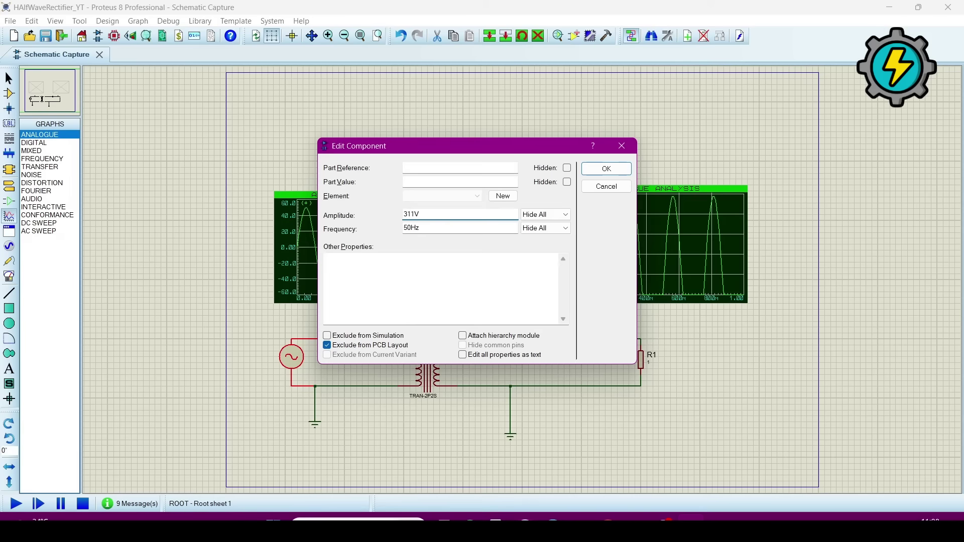
click(605, 170)
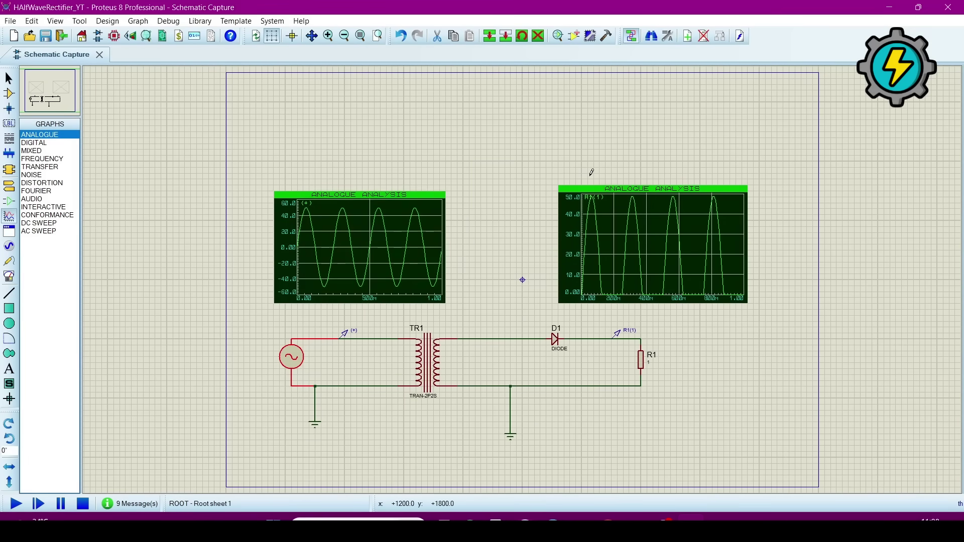
Run and stop the simulation, then re-simulate both graphs with the 311V, 50Hz source
click(19, 505)
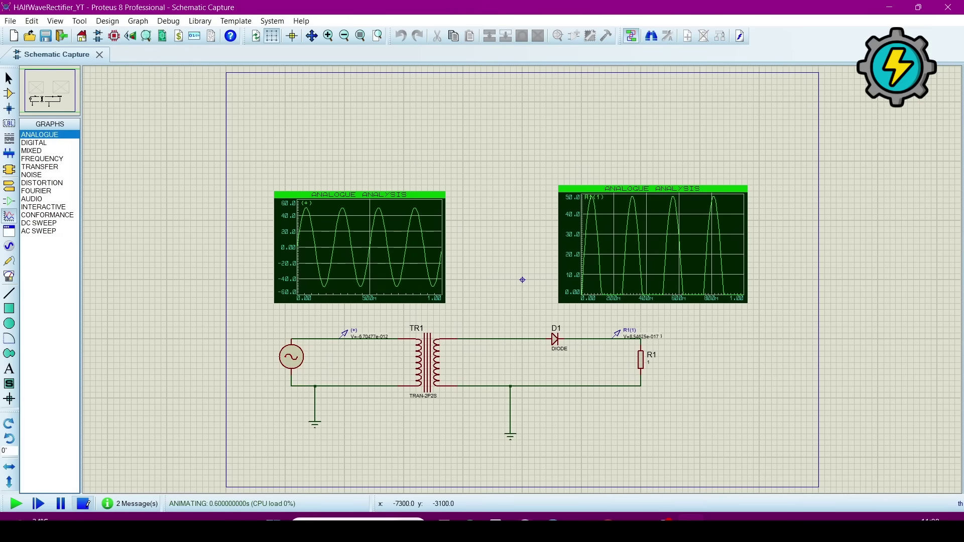
click(83, 503)
right_click(334, 239)
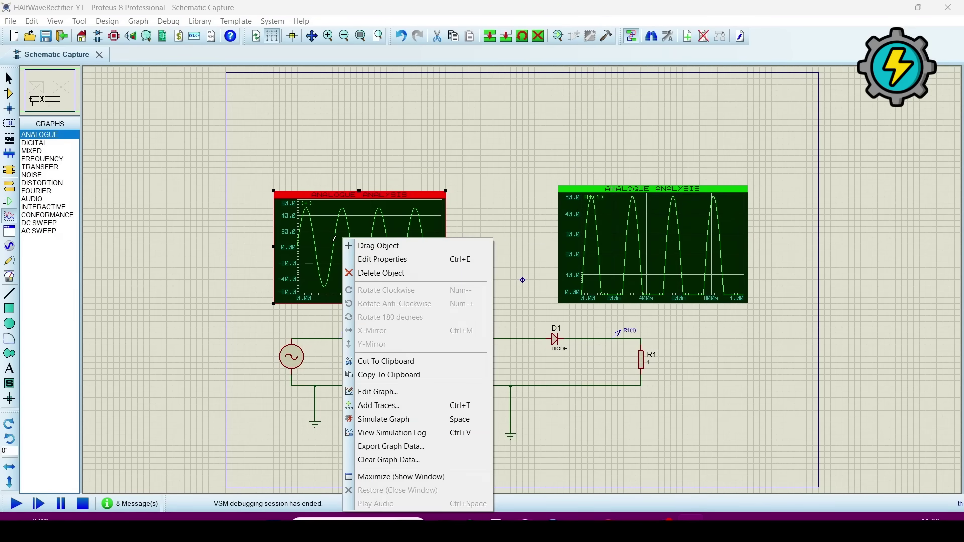
click(375, 422)
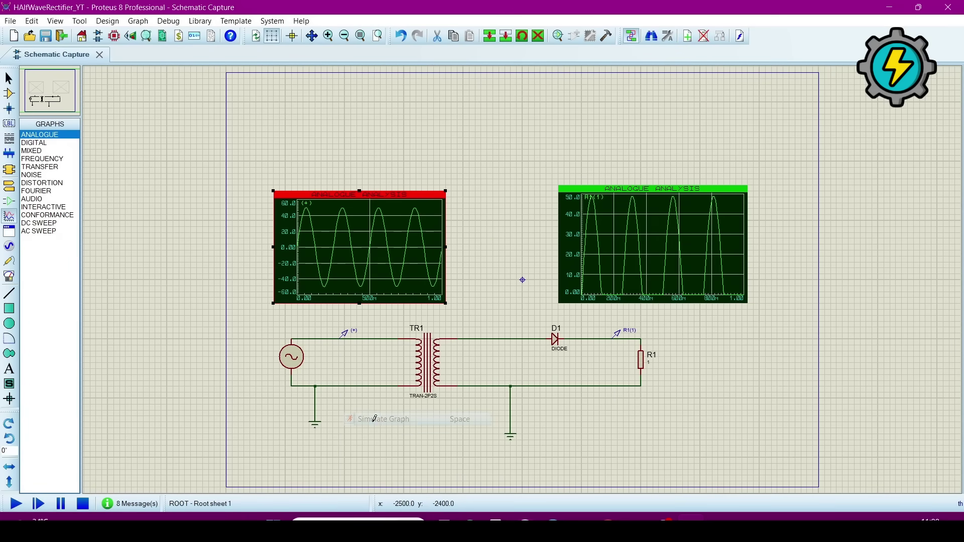
right_click(667, 251)
click(697, 419)
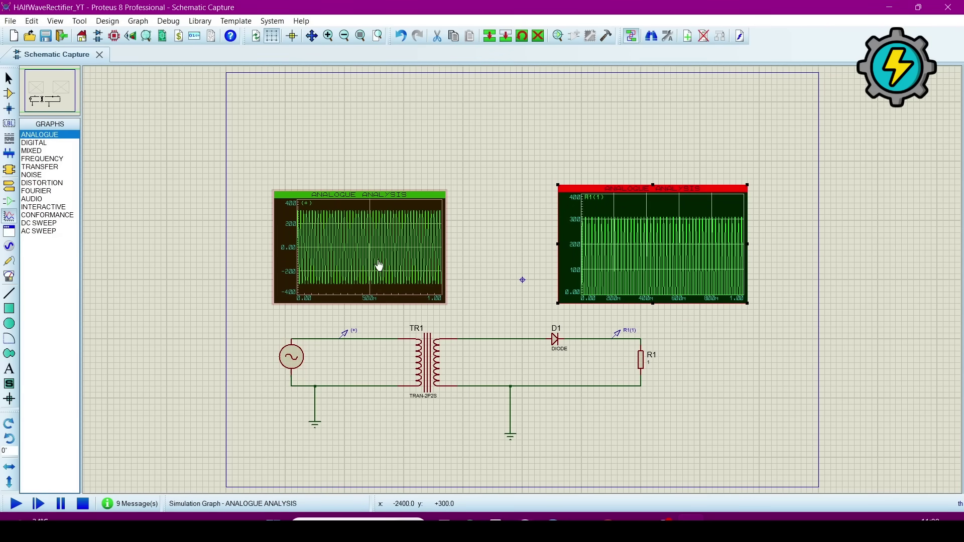
scroll(376, 266, up, 1)
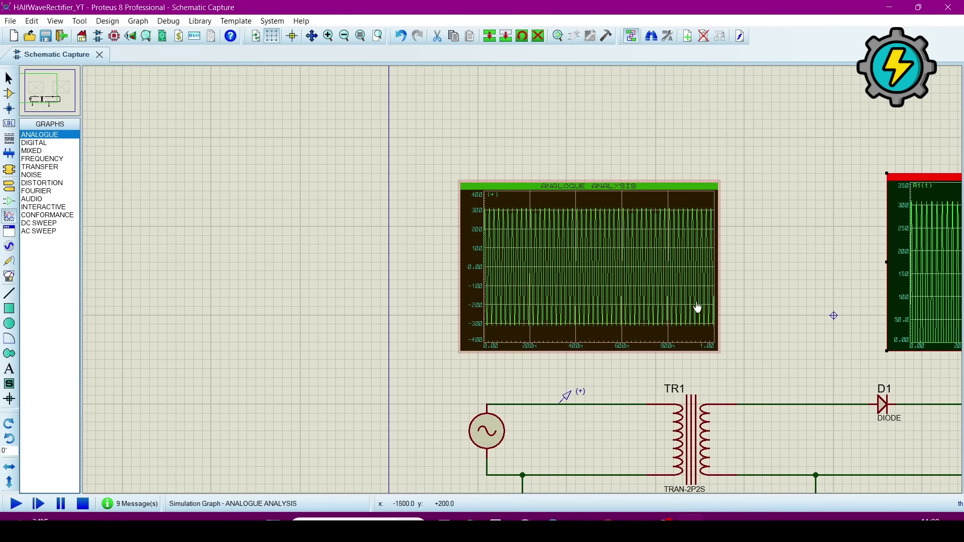
scroll(522, 286, up, 2)
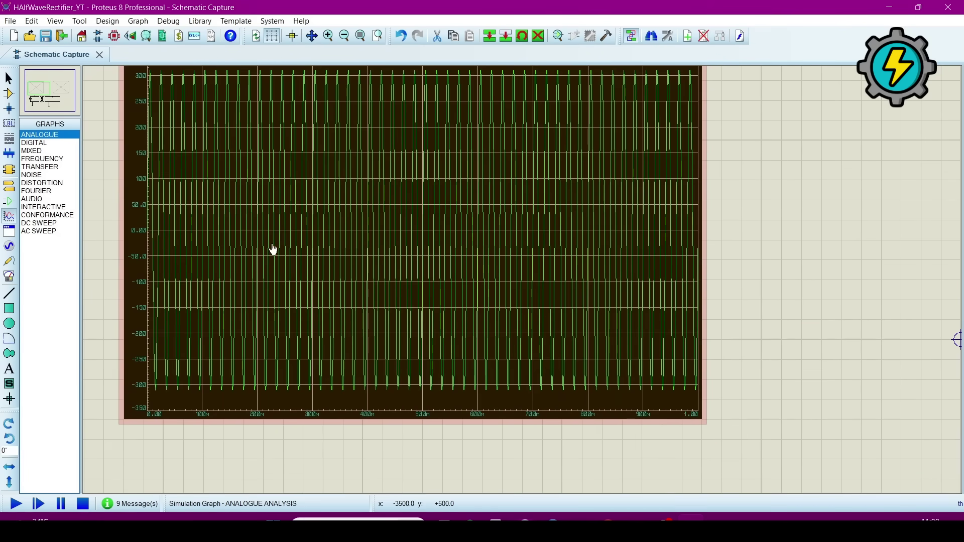
scroll(431, 272, down, 1)
scroll(506, 274, down, 2)
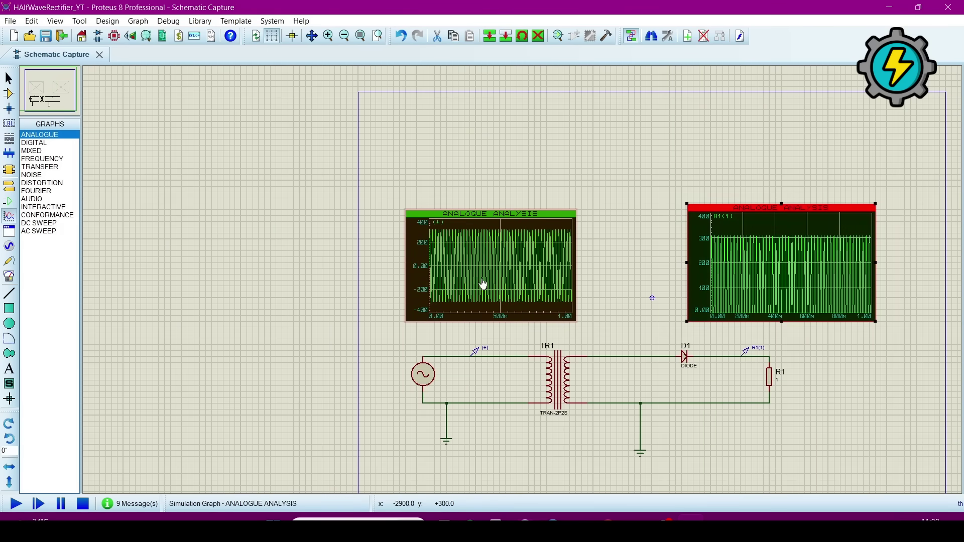
scroll(765, 275, up, 1)
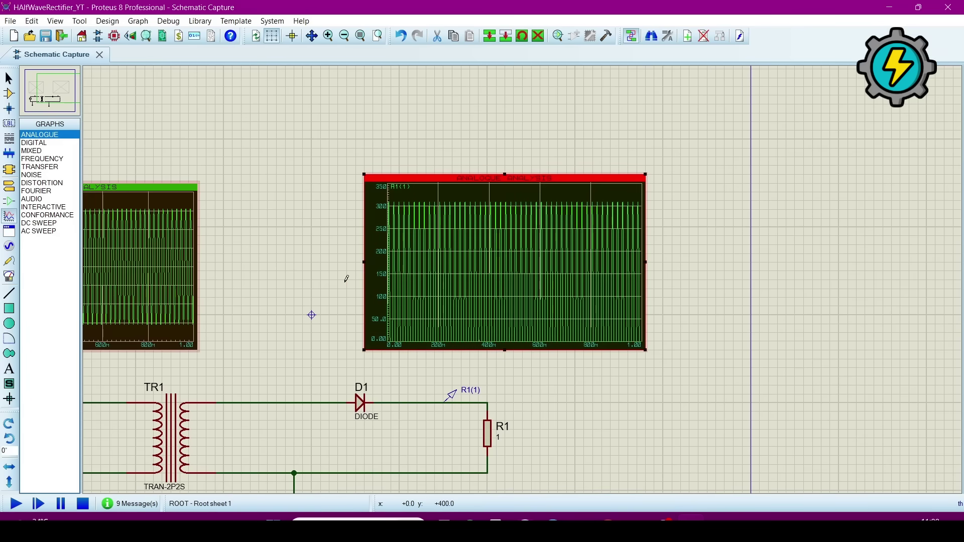
scroll(506, 281, up, 1)
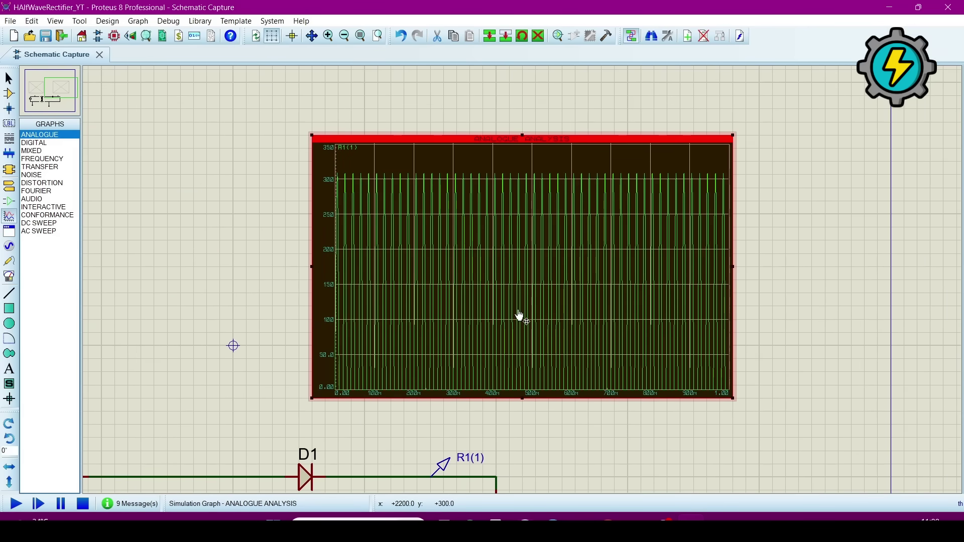
scroll(523, 286, up, 1)
scroll(510, 315, up, 1)
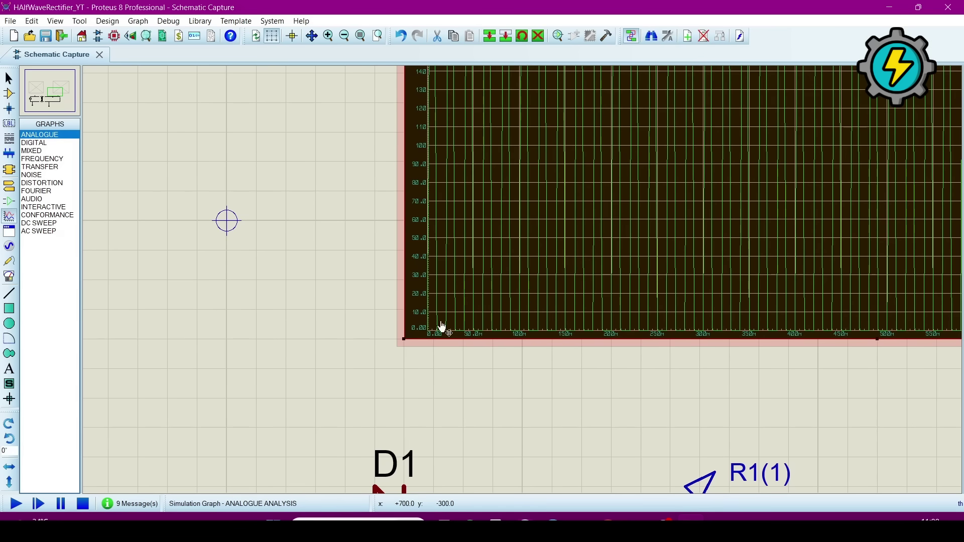
scroll(491, 301, down, 3)
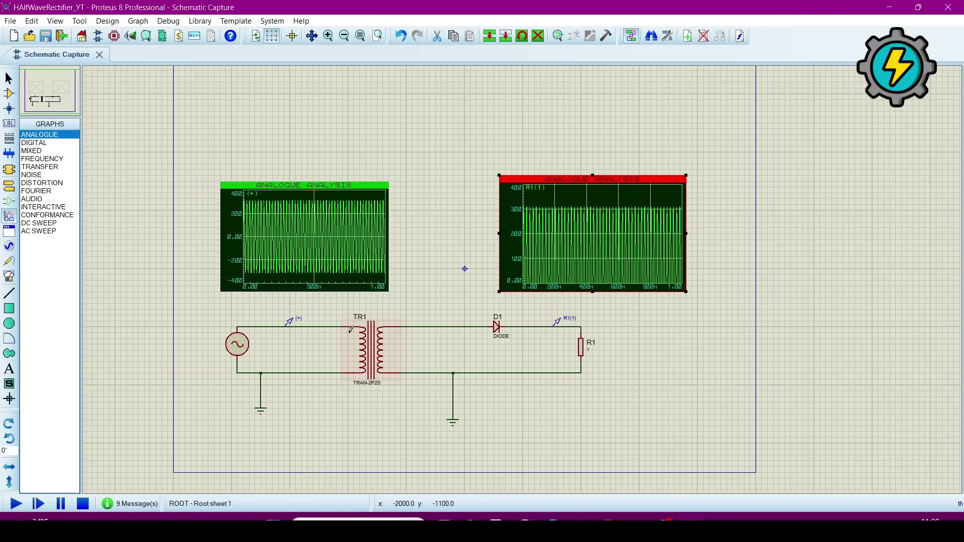
Change the AC source frequency to 4Hz
double_click(237, 344)
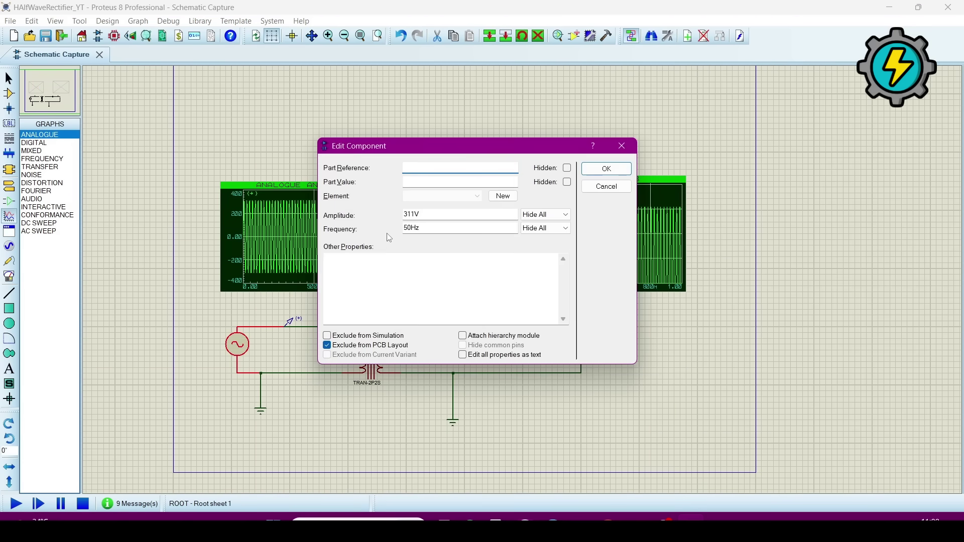
click(410, 229)
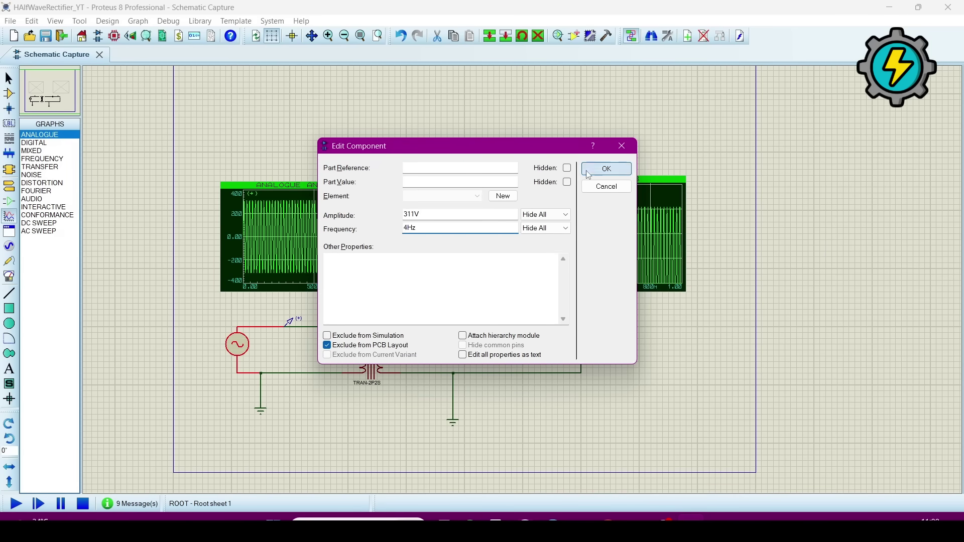
click(606, 168)
Run and stop the simulation, then re-simulate both graphs at 4Hz
click(17, 504)
click(83, 503)
right_click(305, 239)
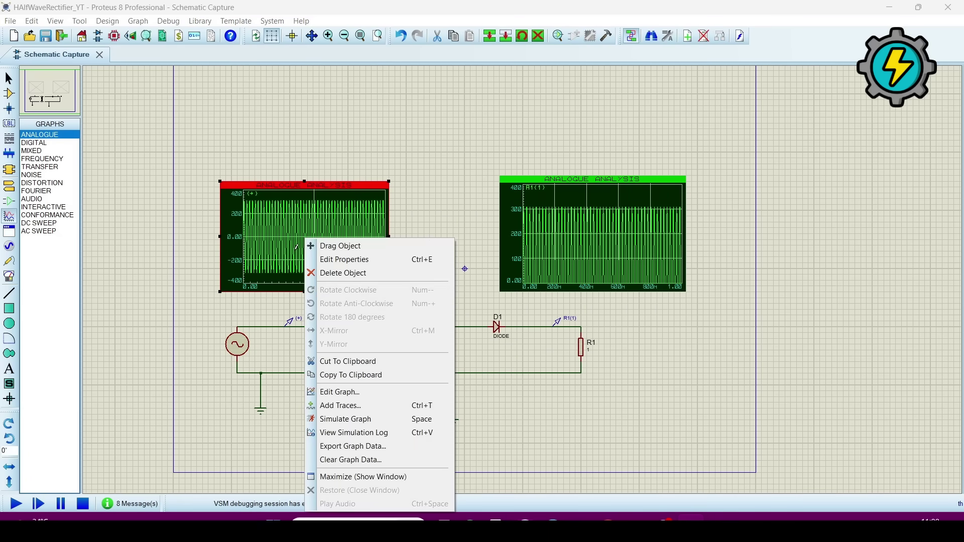
click(336, 428)
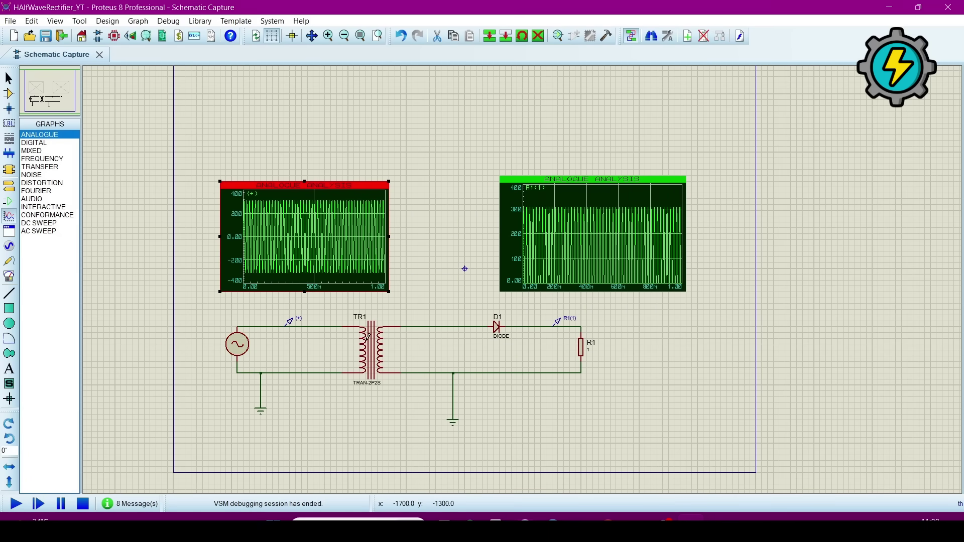
right_click(601, 226)
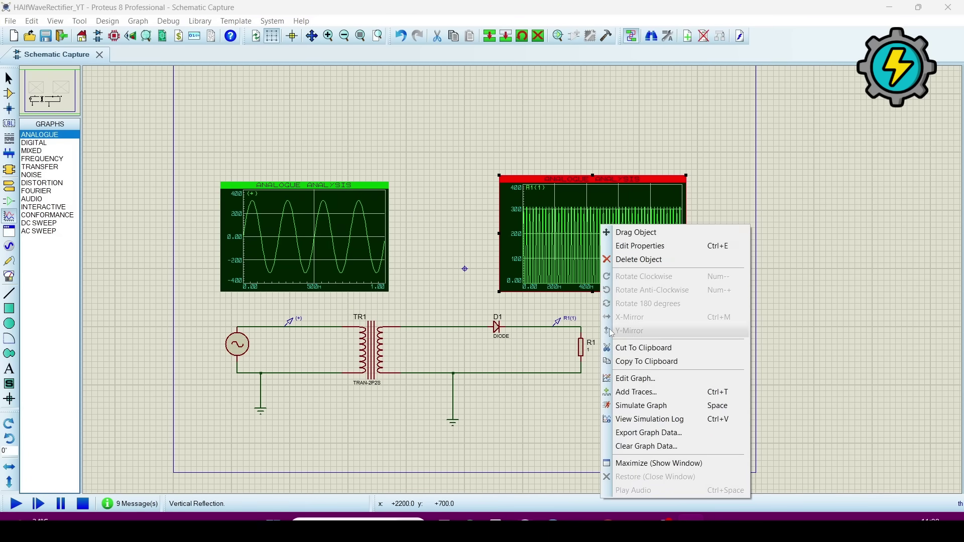
click(622, 405)
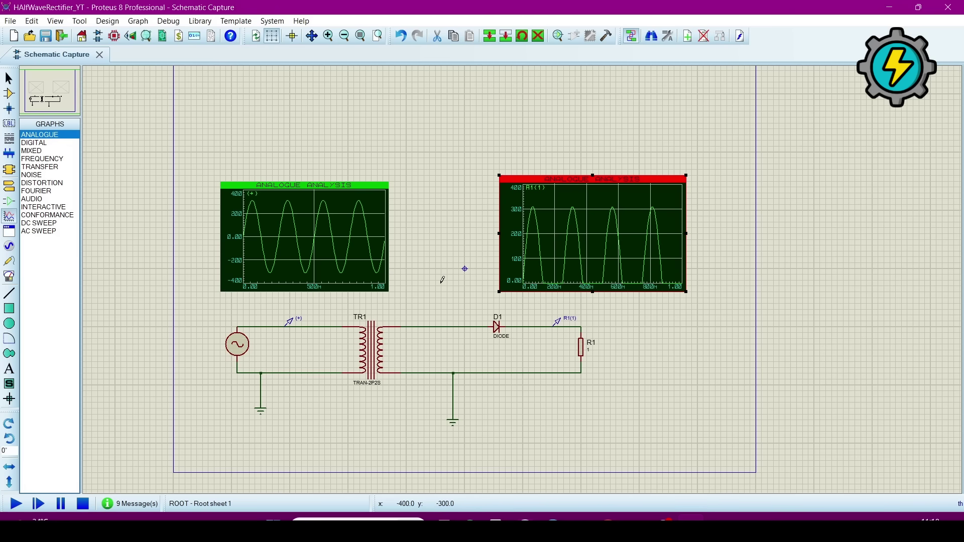
click(433, 250)
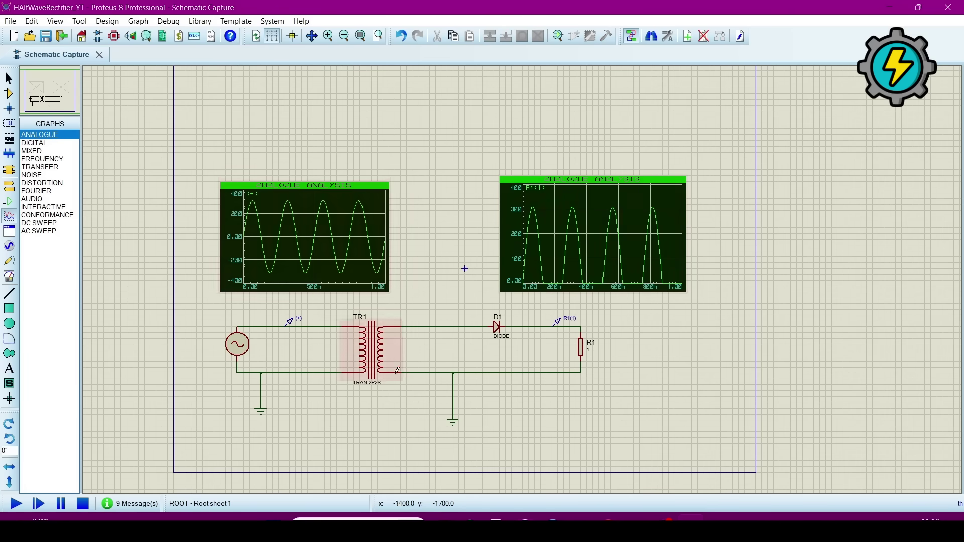